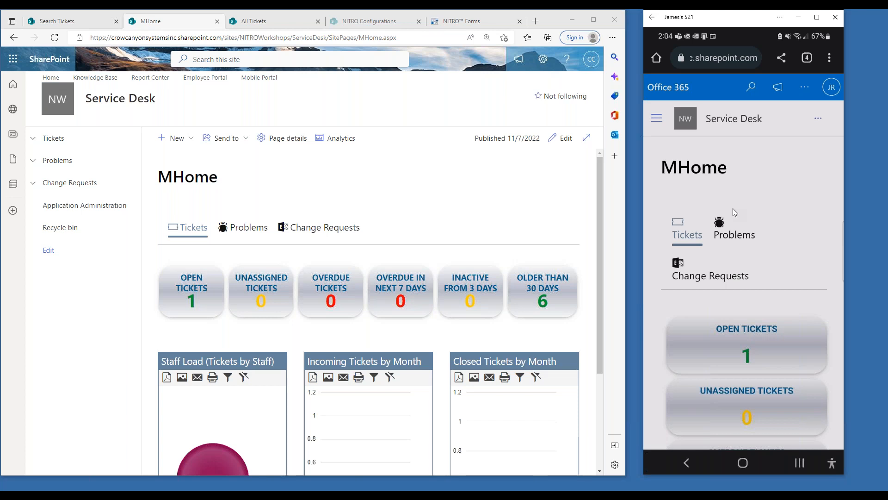
- Review the Tickets counters and the staff load, incoming and closed ticket charts on the phone's MHome dashboard
{"action": "scroll", "coordinate": [733, 208], "scroll_direction": "down", "scroll_amount": 3}
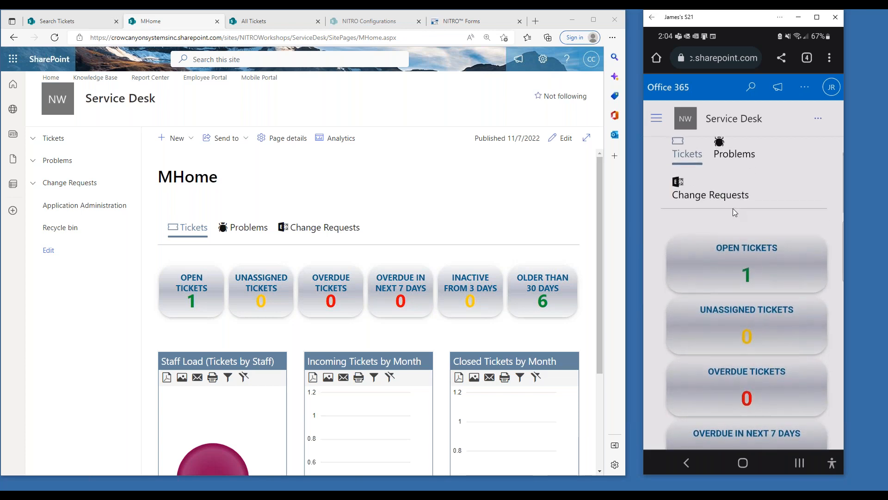
{"action": "scroll", "coordinate": [733, 208], "scroll_direction": "down", "scroll_amount": 1}
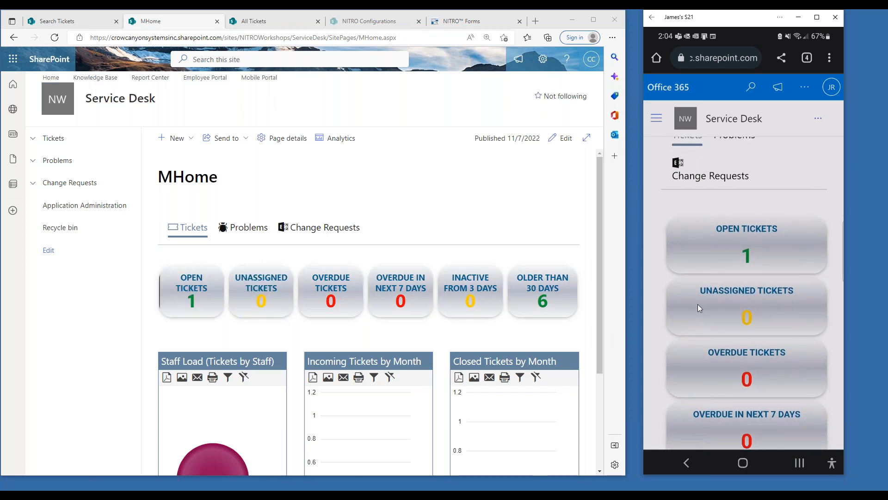
{"action": "scroll", "coordinate": [792, 367], "scroll_direction": "down", "scroll_amount": 5}
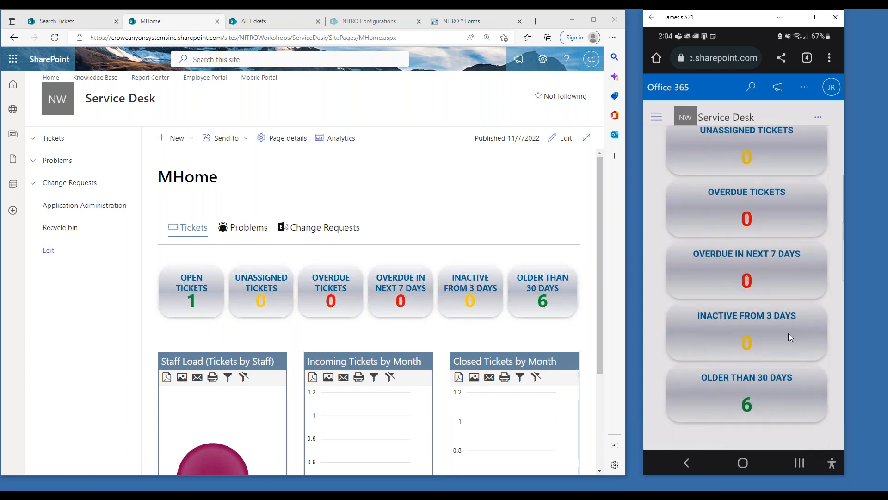
{"action": "scroll", "coordinate": [787, 335], "scroll_direction": "down", "scroll_amount": 5}
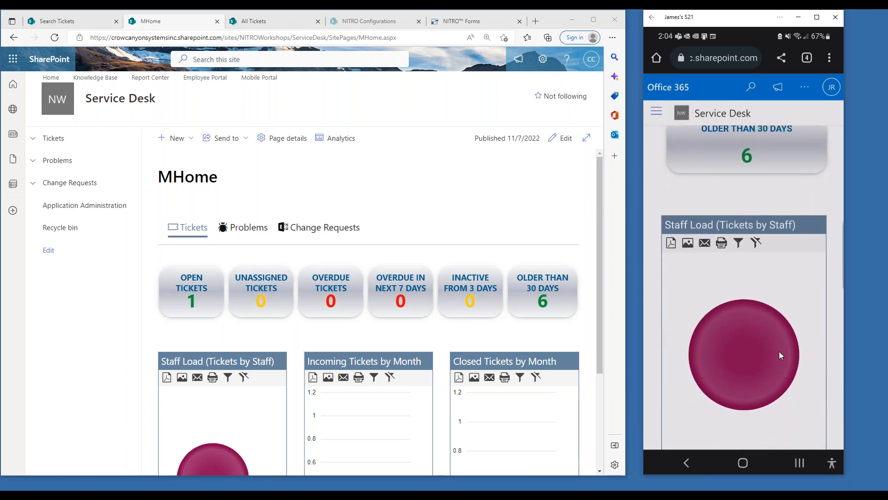
{"action": "scroll", "coordinate": [779, 355], "scroll_direction": "down", "scroll_amount": 5}
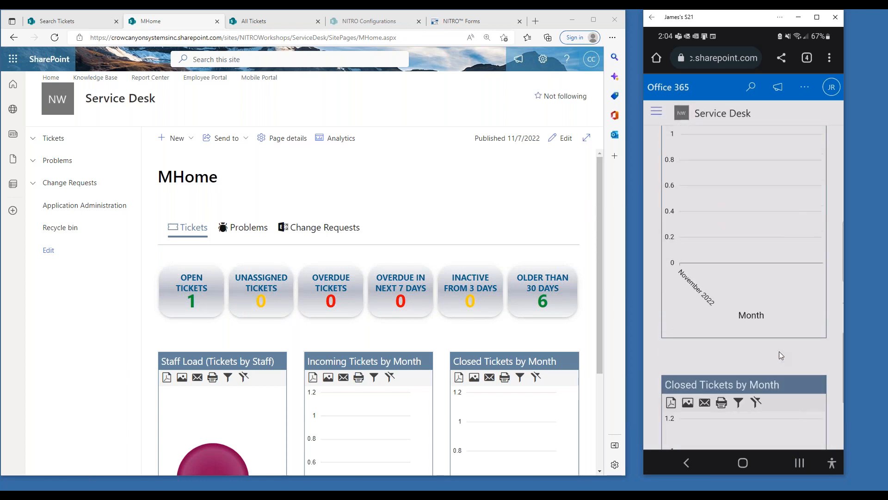
{"action": "scroll", "coordinate": [779, 352], "scroll_direction": "down", "scroll_amount": 1}
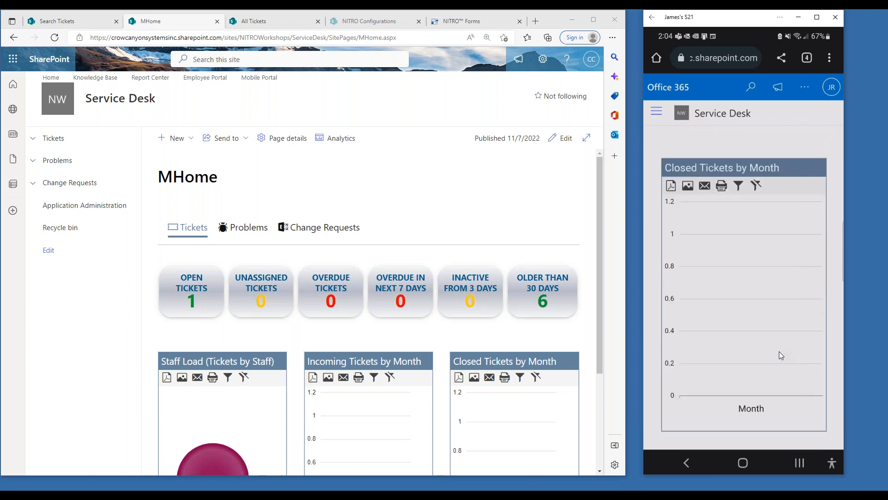
- Show the Problems dashboard on the phone's MHome page and look through its counters and charts
{"action": "scroll", "coordinate": [779, 355], "scroll_direction": "up", "scroll_amount": 15}
{"action": "scroll", "coordinate": [779, 354], "scroll_direction": "up", "scroll_amount": 5}
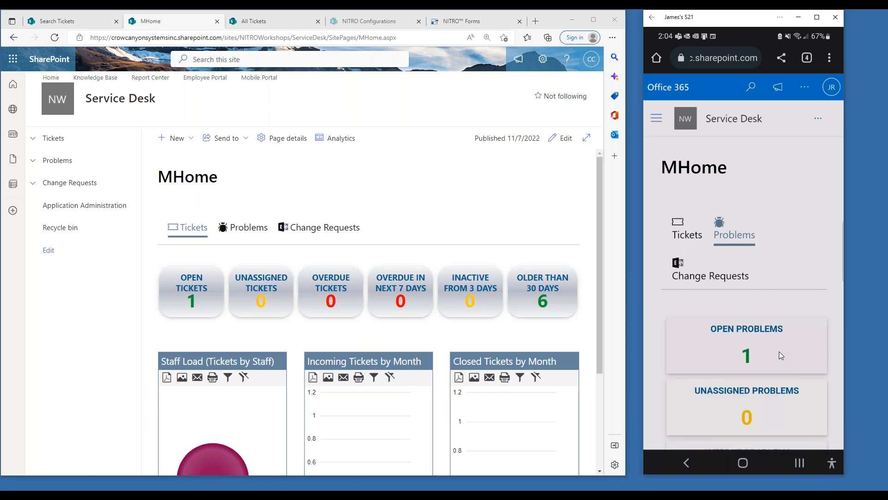
{"action": "scroll", "coordinate": [780, 355], "scroll_direction": "down", "scroll_amount": 10}
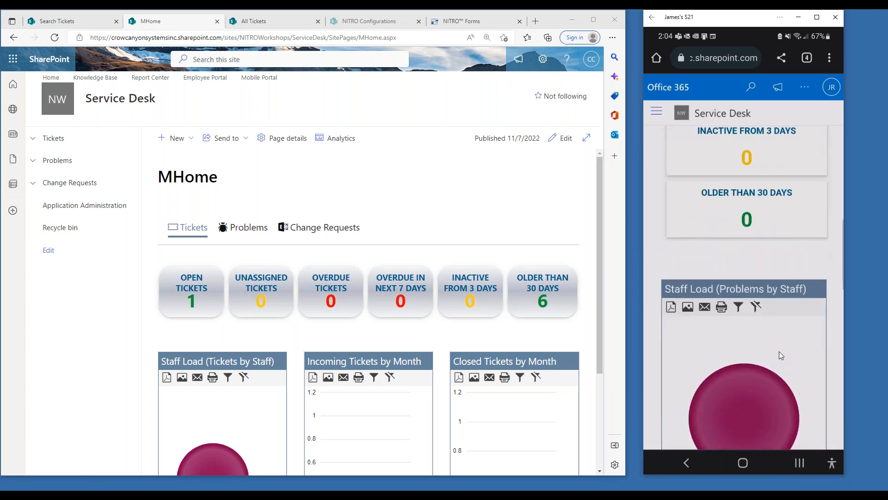
{"action": "scroll", "coordinate": [778, 351], "scroll_direction": "up", "scroll_amount": 10}
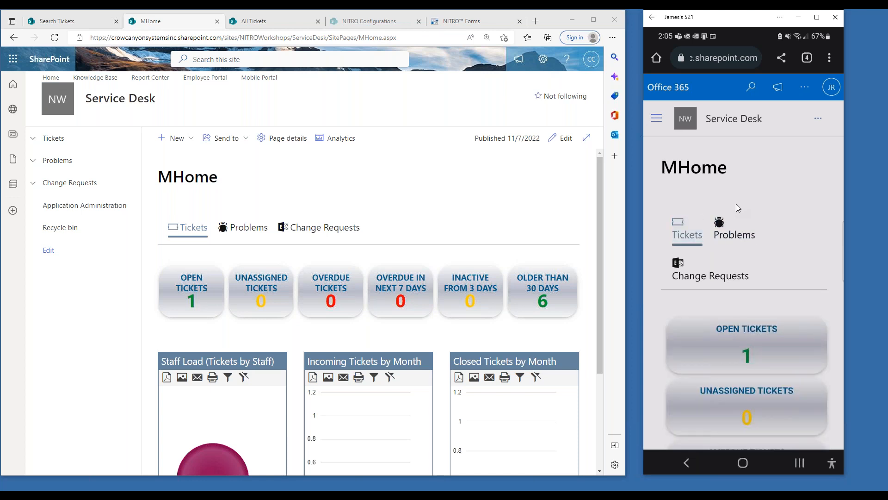
- Open the Open Tickets list from the desktop dashboard, view the "Laptop keyboard button stuck" ticket form, and close it
{"action": "left_click", "coordinate": [191, 292]}
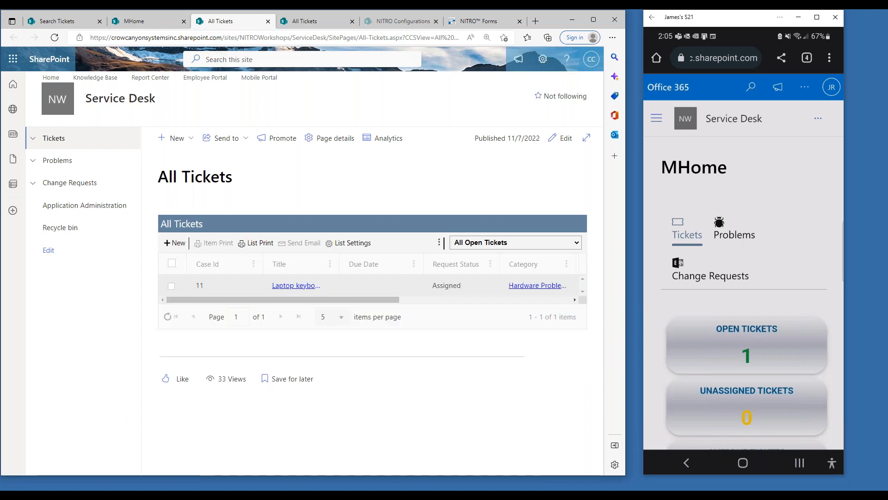
{"action": "left_click", "coordinate": [286, 286]}
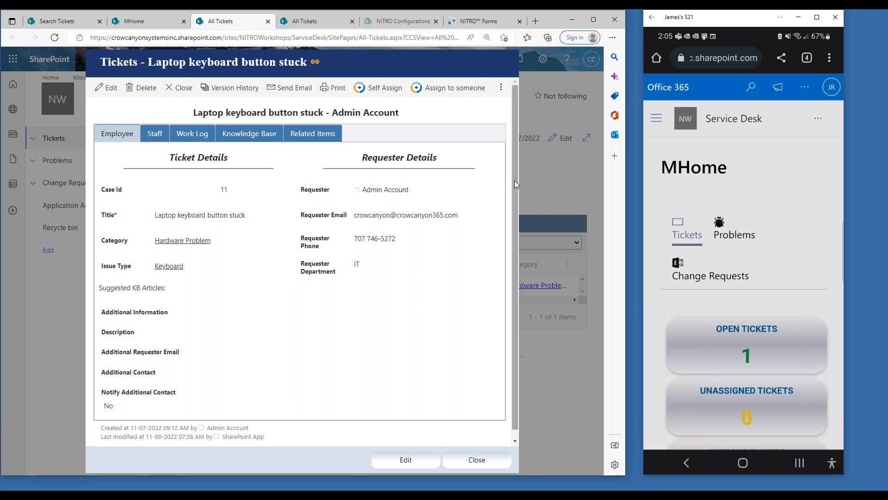
{"action": "left_click_drag", "start_coordinate": [516, 184], "coordinate": [515, 202]}
{"action": "scroll", "coordinate": [509, 178], "scroll_direction": "up", "scroll_amount": 1}
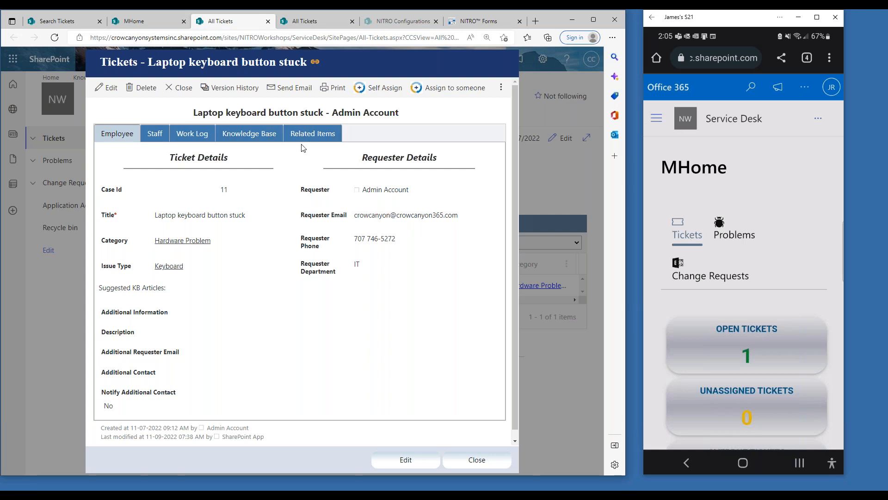
{"action": "left_click", "coordinate": [477, 459]}
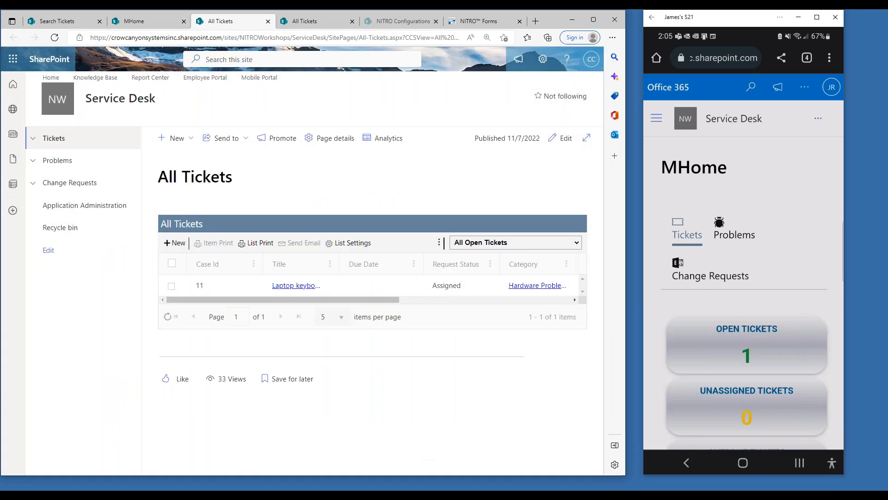
- Open the "Laptop keyboard button stuck" ticket from the open tickets list on both the phone and the desktop
{"action": "left_click", "coordinate": [764, 339]}
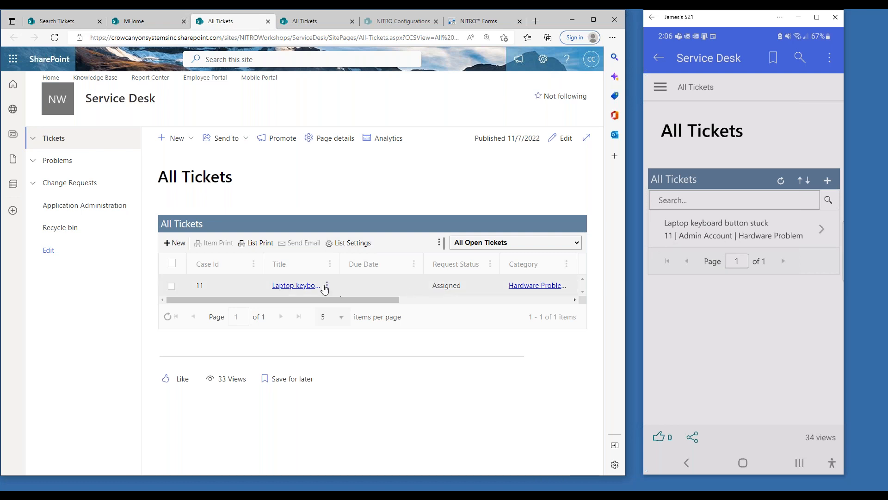
{"action": "left_click", "coordinate": [310, 292]}
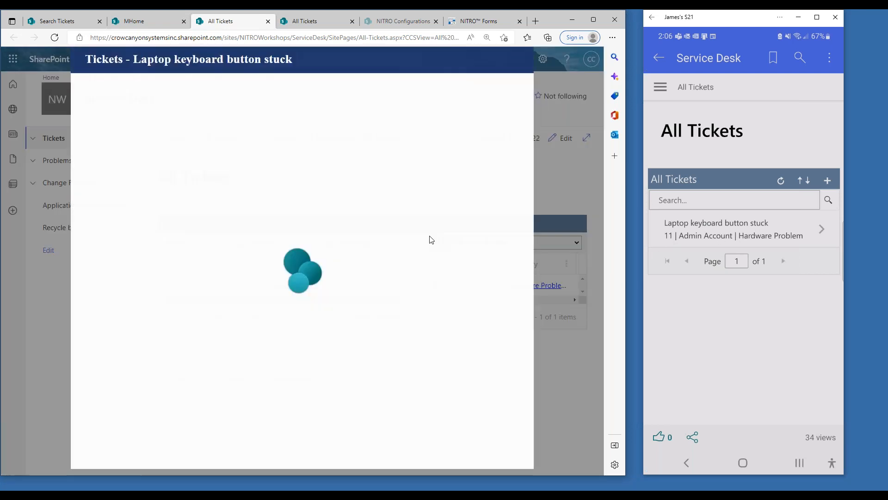
{"action": "left_click", "coordinate": [678, 218]}
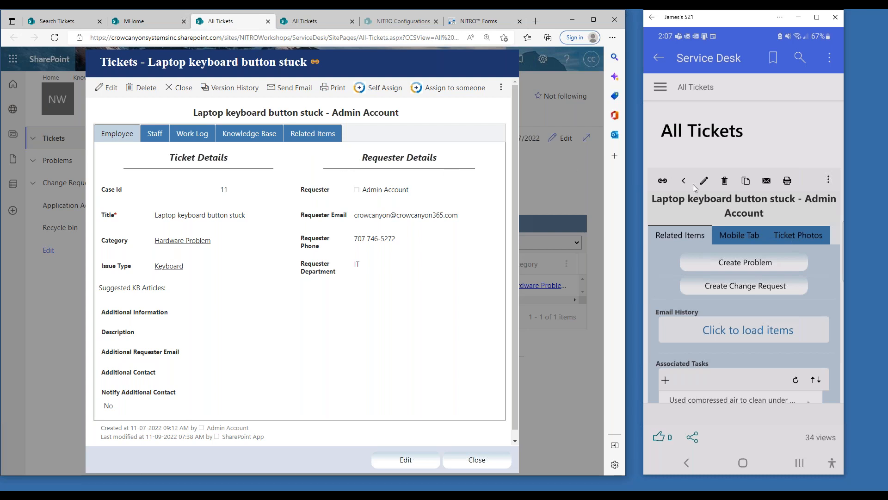
{"action": "scroll", "coordinate": [775, 223], "scroll_direction": "down", "scroll_amount": 2}
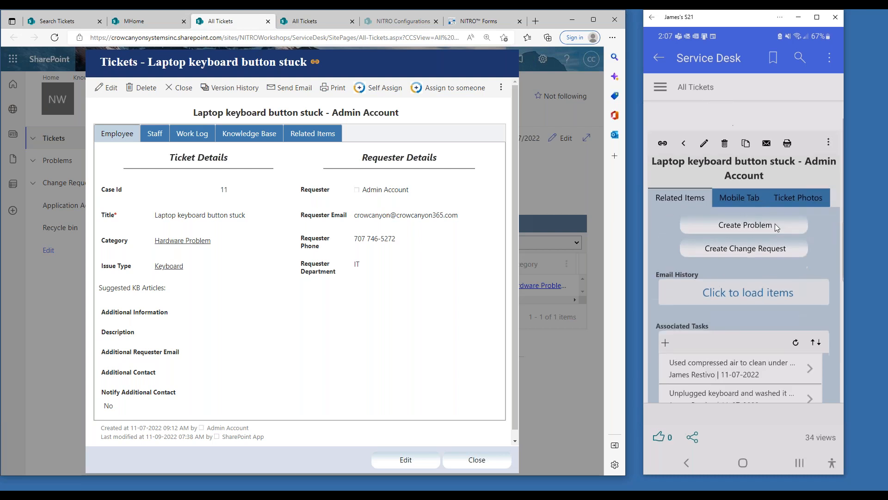
- Compare the ticket's Related Items, including the associated tasks, between desktop and phone, and close the desktop ticket form
{"action": "left_click", "coordinate": [309, 139]}
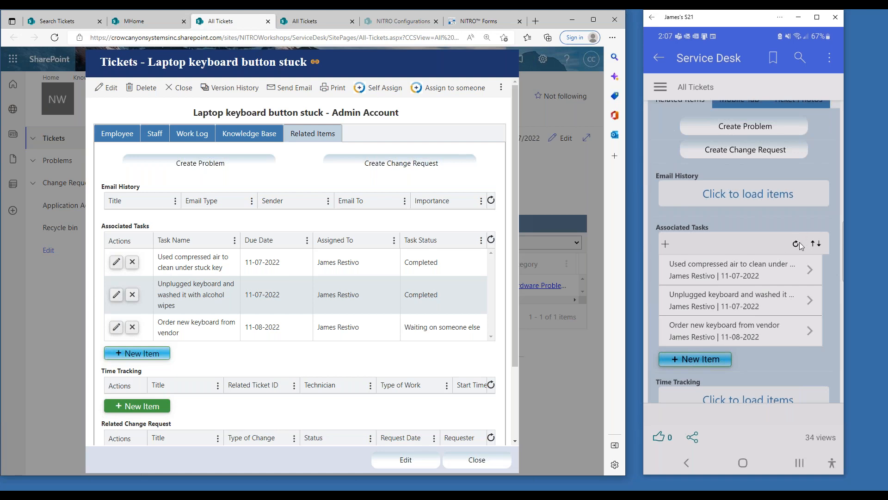
{"action": "scroll", "coordinate": [779, 252], "scroll_direction": "down", "scroll_amount": 1}
{"action": "scroll", "coordinate": [776, 260], "scroll_direction": "up", "scroll_amount": 1}
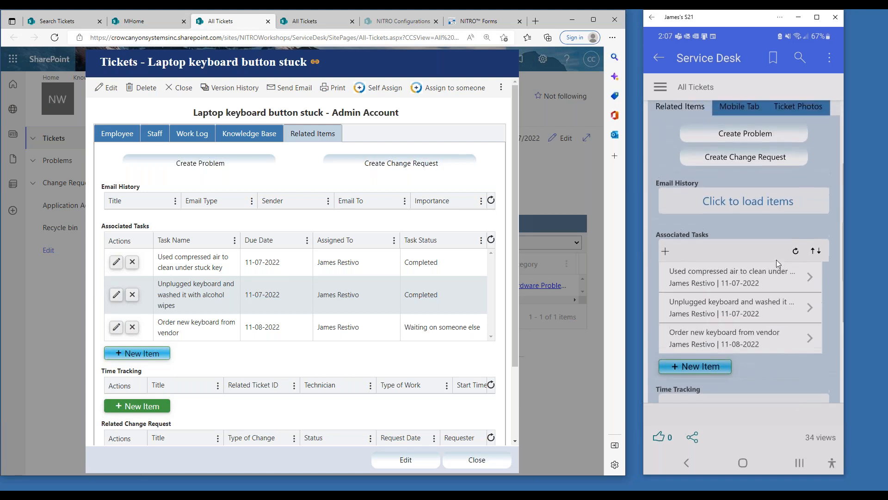
{"action": "left_click", "coordinate": [864, 395]}
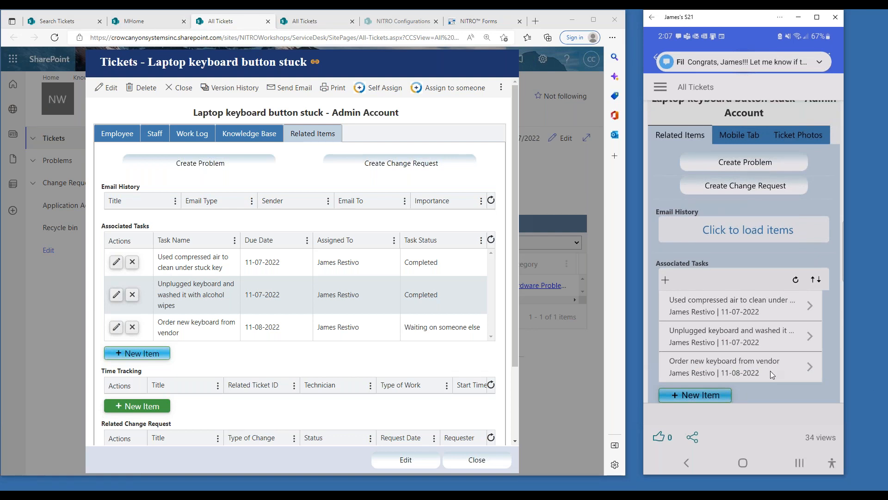
{"action": "scroll", "coordinate": [770, 370], "scroll_direction": "up", "scroll_amount": 1}
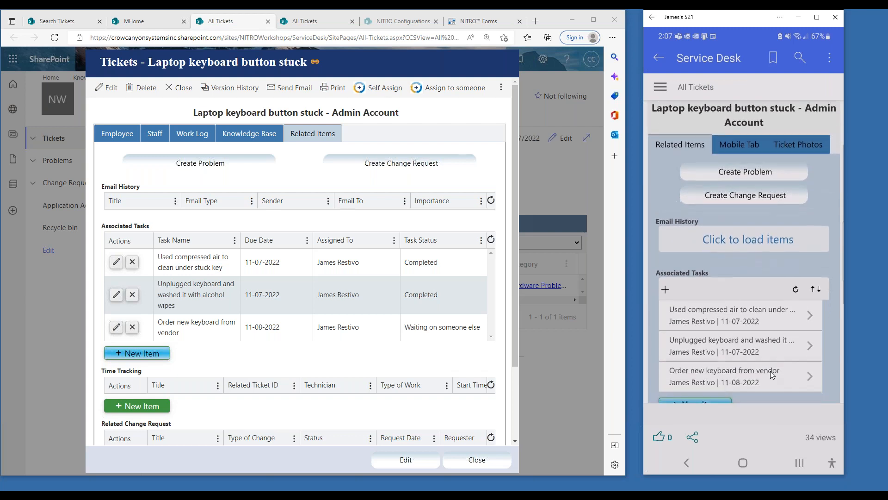
{"action": "scroll", "coordinate": [770, 370], "scroll_direction": "down", "scroll_amount": 1}
{"action": "scroll", "coordinate": [770, 370], "scroll_direction": "up", "scroll_amount": 2}
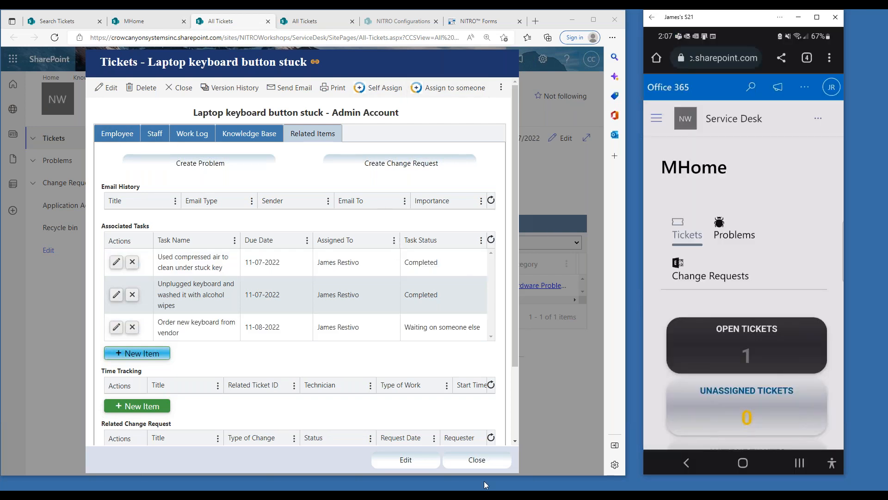
{"action": "left_click", "coordinate": [474, 460]}
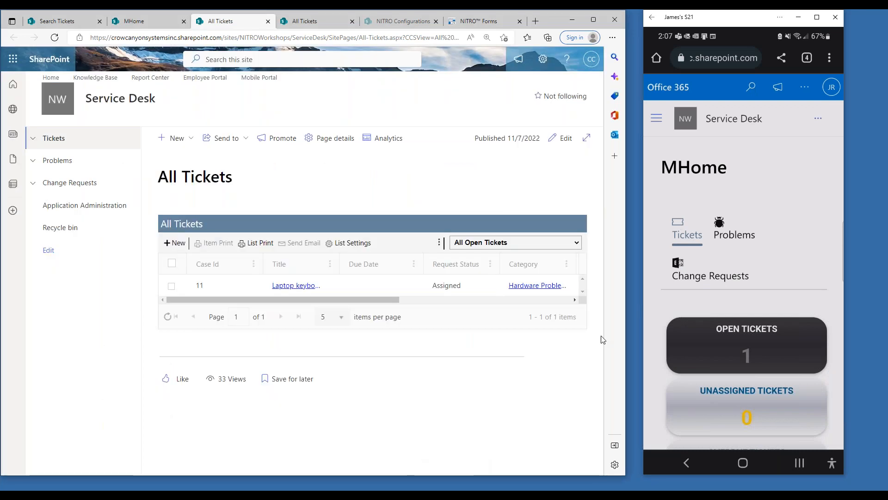
{"action": "left_click", "coordinate": [709, 185]}
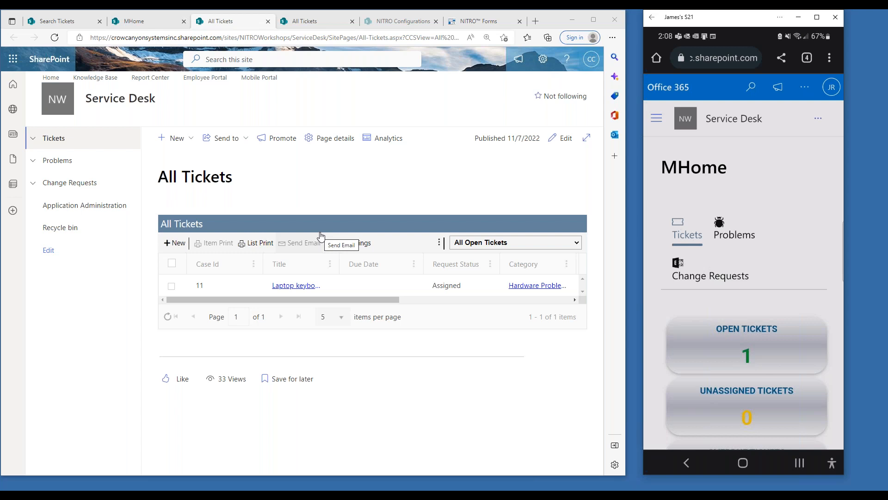
- Put the All Tickets page into edit mode and open the configuration settings of its Crow Canyon List View web part
{"action": "left_click", "coordinate": [327, 26]}
{"action": "left_click", "coordinate": [558, 138]}
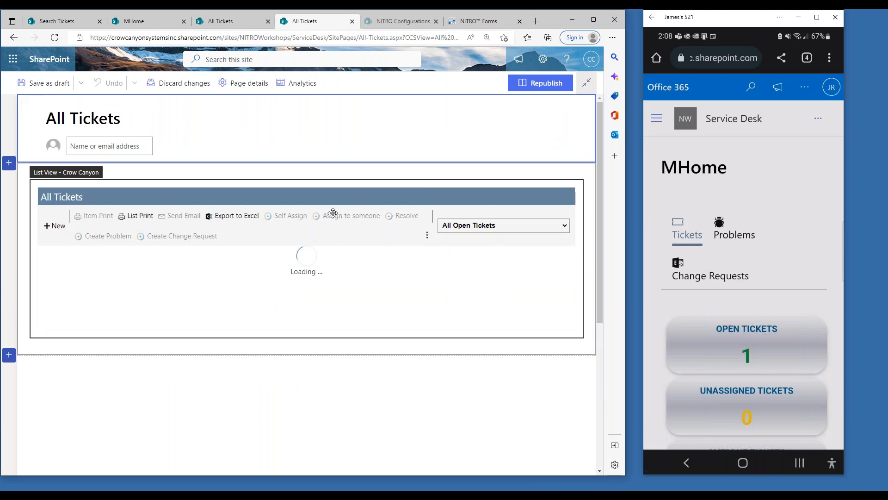
{"action": "left_click", "coordinate": [328, 200]}
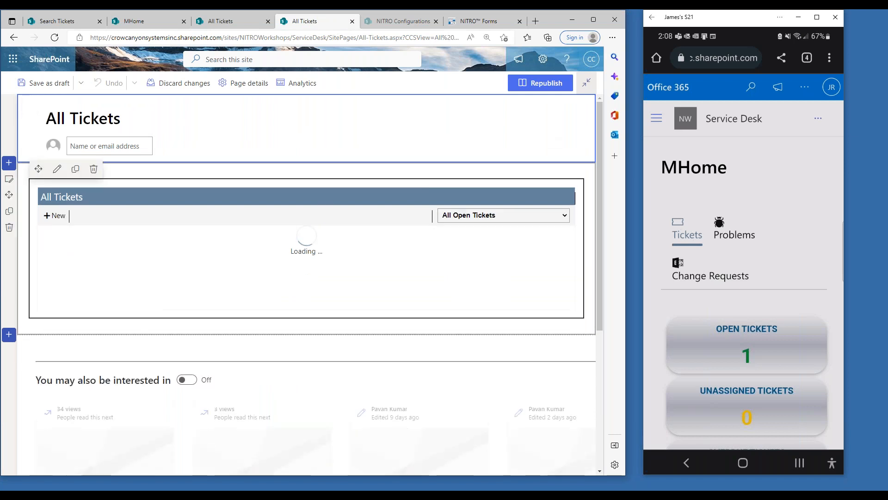
{"action": "left_click", "coordinate": [57, 170]}
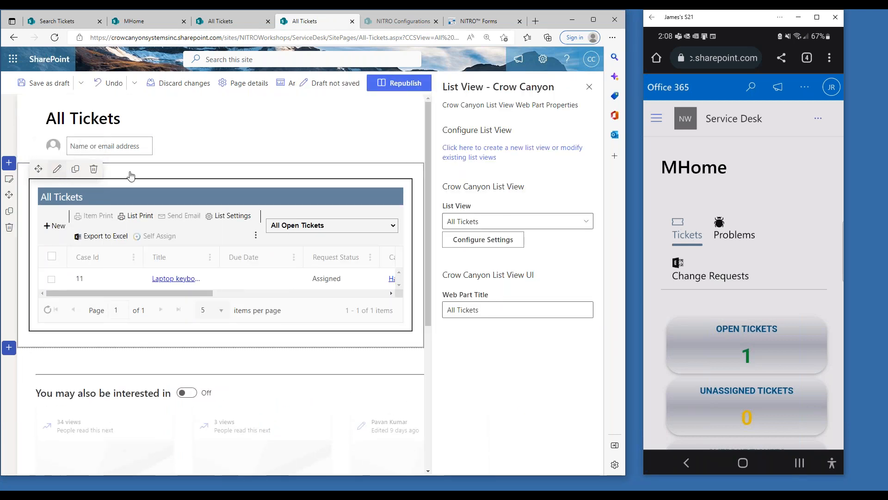
{"action": "left_click", "coordinate": [481, 240]}
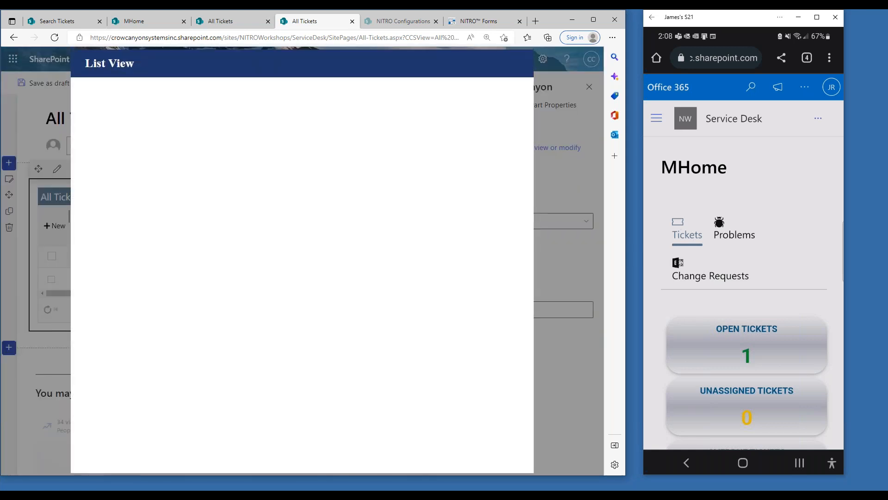
- Show the open tickets list on the phone and compare it with the list view's General and Mobile Mode settings
{"action": "left_click", "coordinate": [742, 345]}
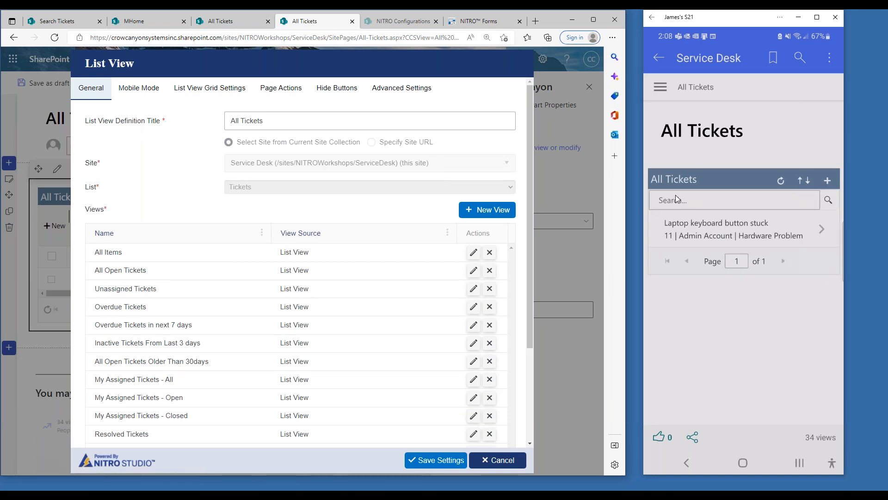
{"action": "left_click", "coordinate": [155, 94]}
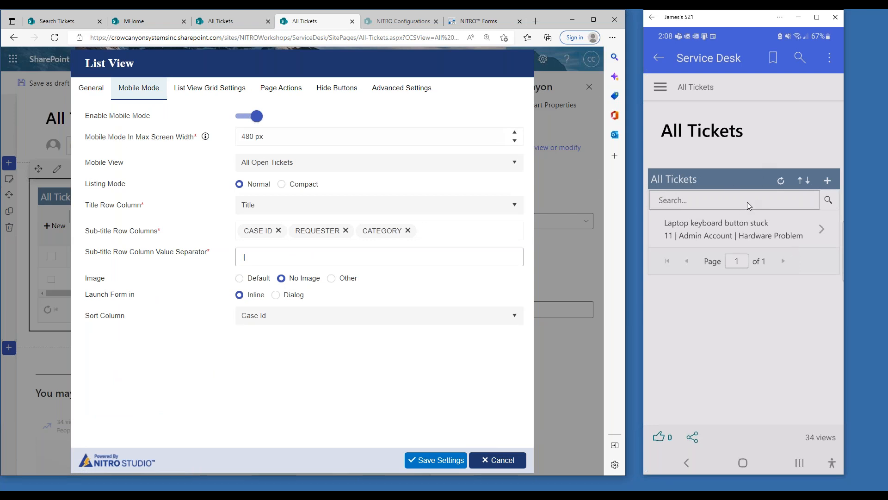
{"action": "left_click", "coordinate": [94, 92]}
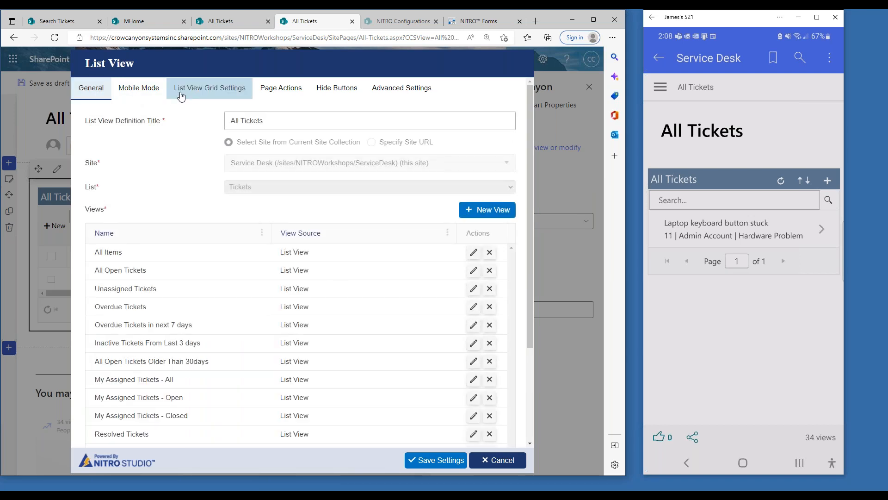
{"action": "left_click", "coordinate": [143, 90]}
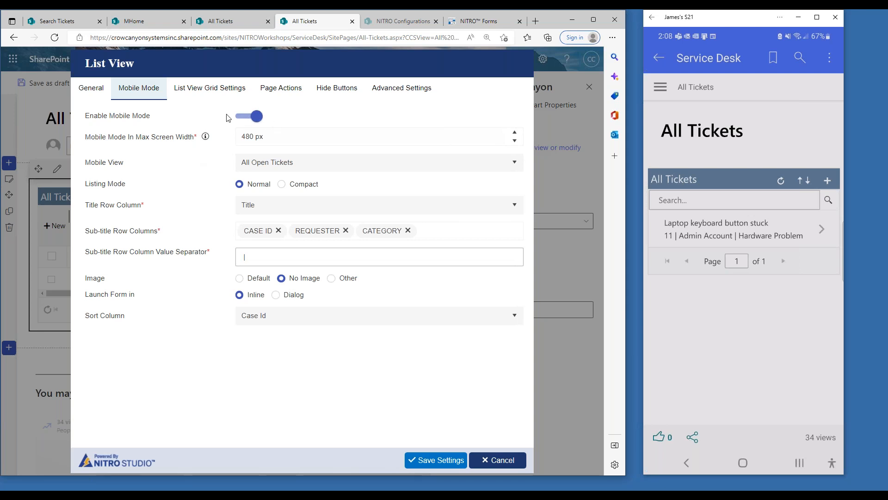
{"action": "left_click", "coordinate": [257, 119]}
{"action": "left_click", "coordinate": [255, 119]}
{"action": "left_click", "coordinate": [253, 120]}
{"action": "left_click", "coordinate": [240, 120]}
- Switch to the published All Tickets page, narrow the browser window to phone width, and place it beside the phone mirror
{"action": "left_click", "coordinate": [237, 24]}
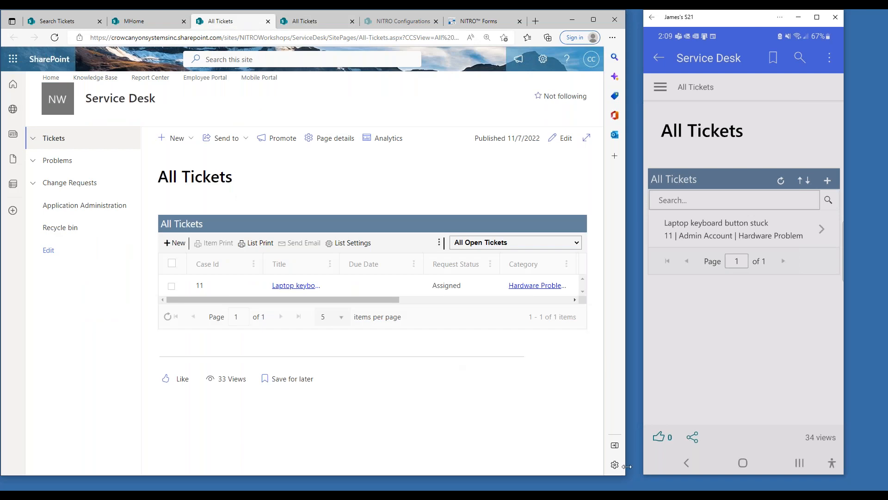
{"action": "left_click_drag", "start_coordinate": [625, 477], "coordinate": [232, 418]}
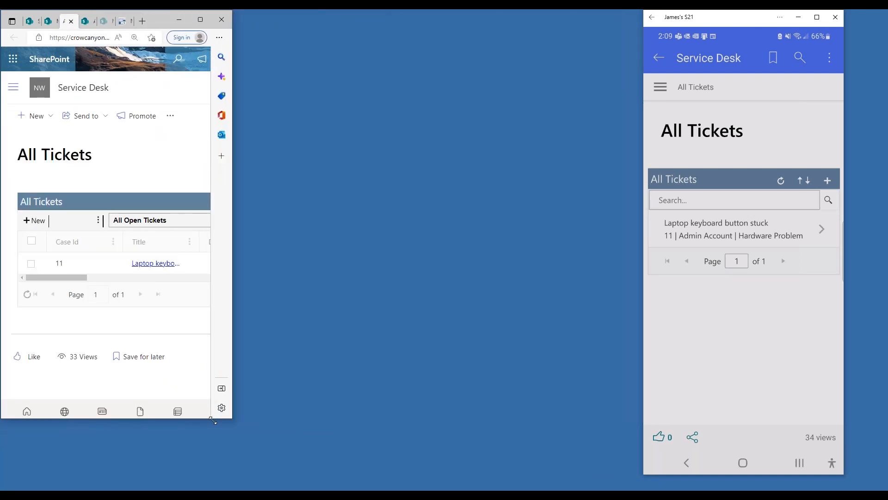
{"action": "left_click_drag", "start_coordinate": [158, 20], "coordinate": [545, 20]}
{"action": "left_click_drag", "start_coordinate": [609, 419], "coordinate": [609, 479]}
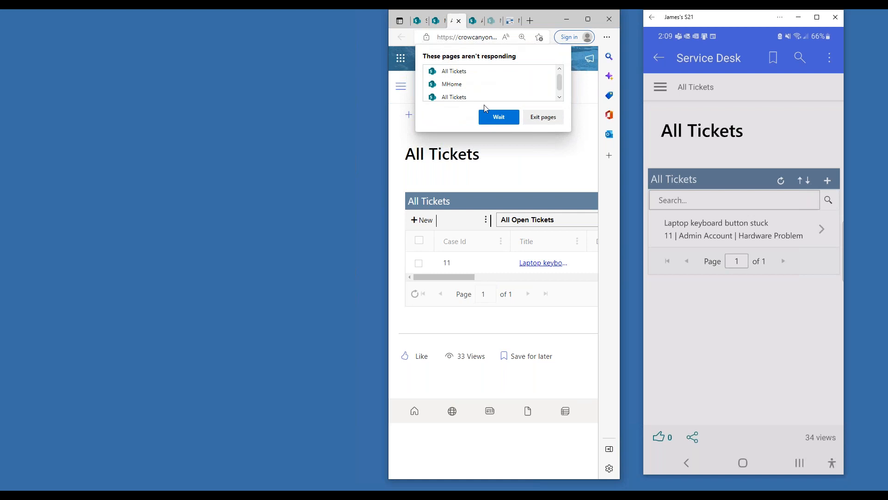
- Dismiss the unresponsive-pages prompt by waiting, widen the browser window beside the phone mirror, and reload the other All Tickets page
{"action": "left_click", "coordinate": [513, 117]}
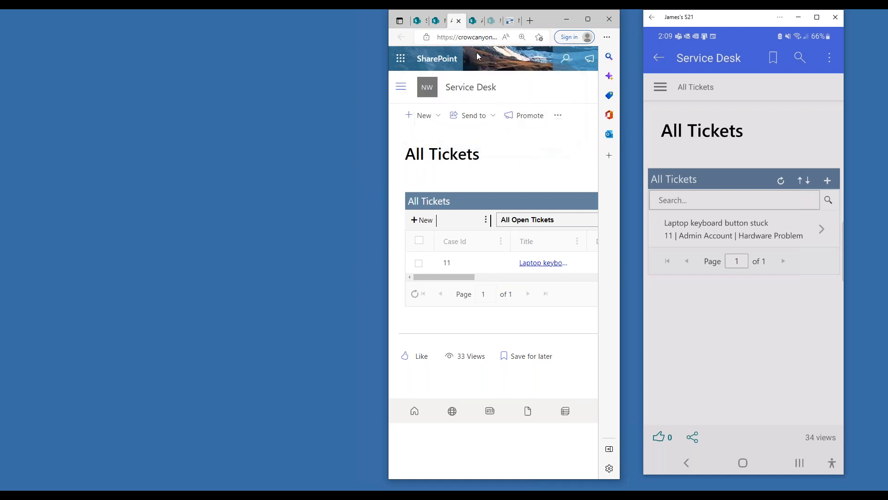
{"action": "left_click_drag", "start_coordinate": [383, 144], "coordinate": [55, 104]}
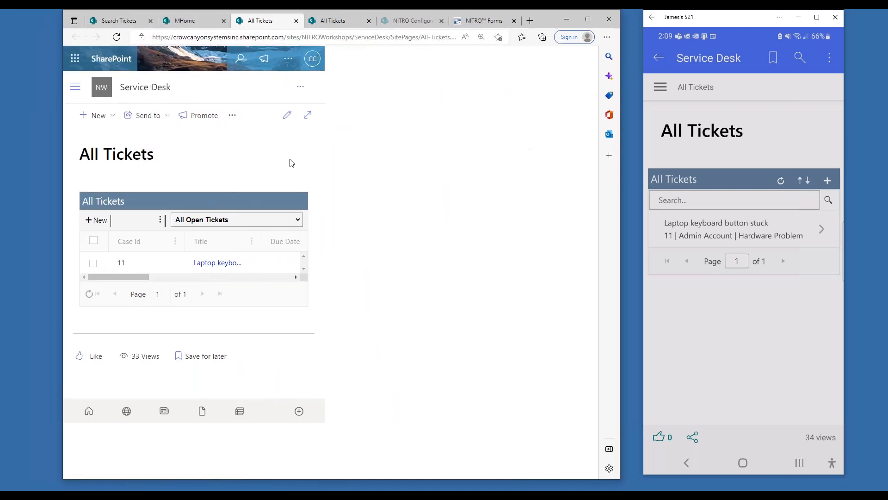
{"action": "left_click", "coordinate": [340, 20]}
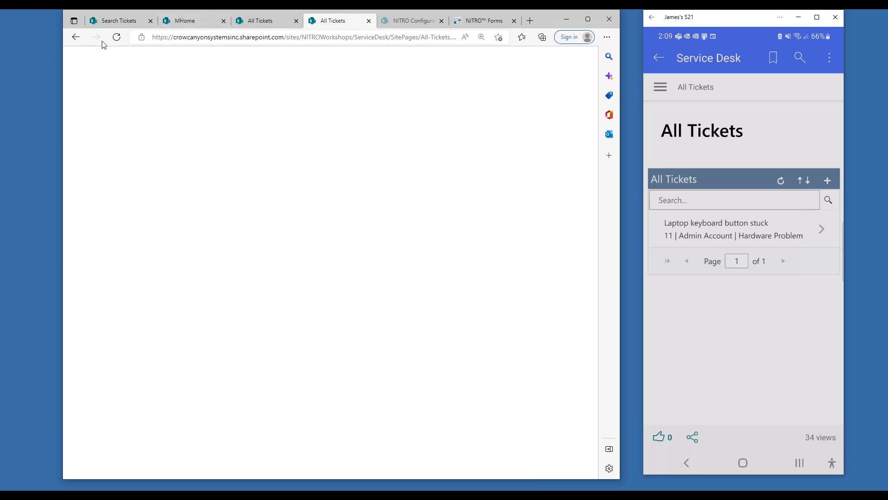
{"action": "left_click", "coordinate": [116, 38]}
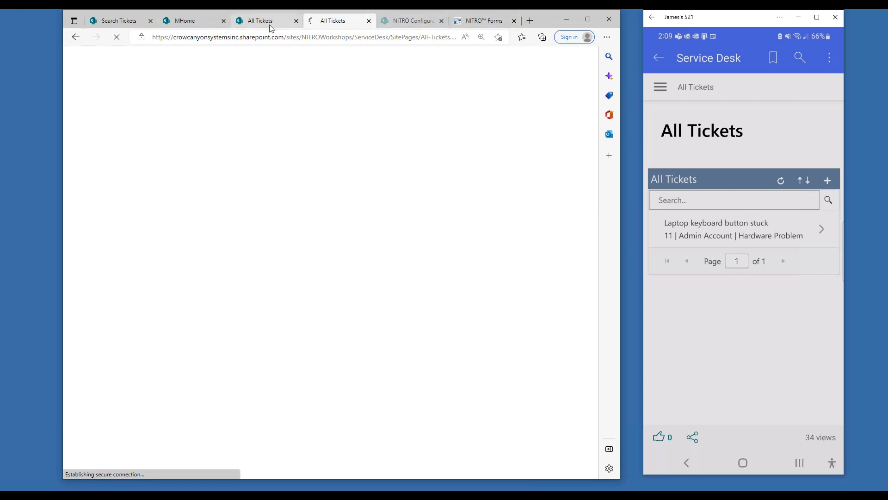
- Open the List View app from the Service Desk site settings' Crow Canyon NITRO Apps page
{"action": "key", "text": "ctrl+Tab"}
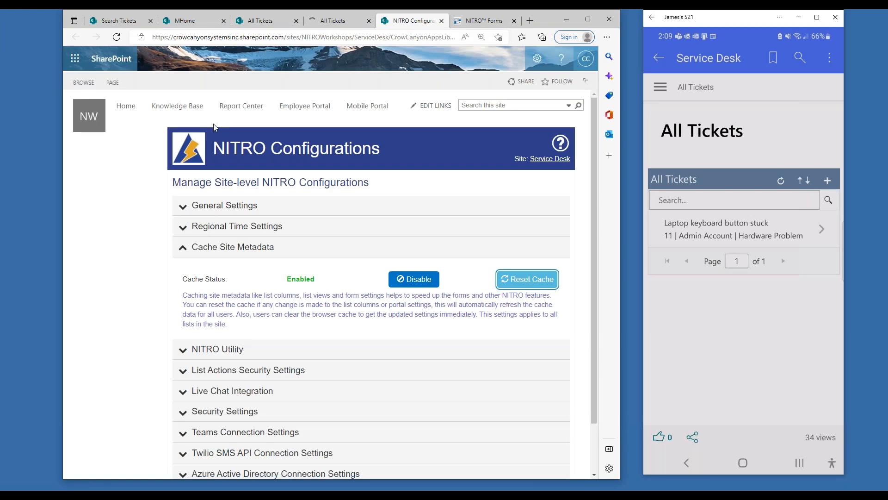
{"action": "left_click", "coordinate": [536, 60]}
{"action": "left_click", "coordinate": [472, 198]}
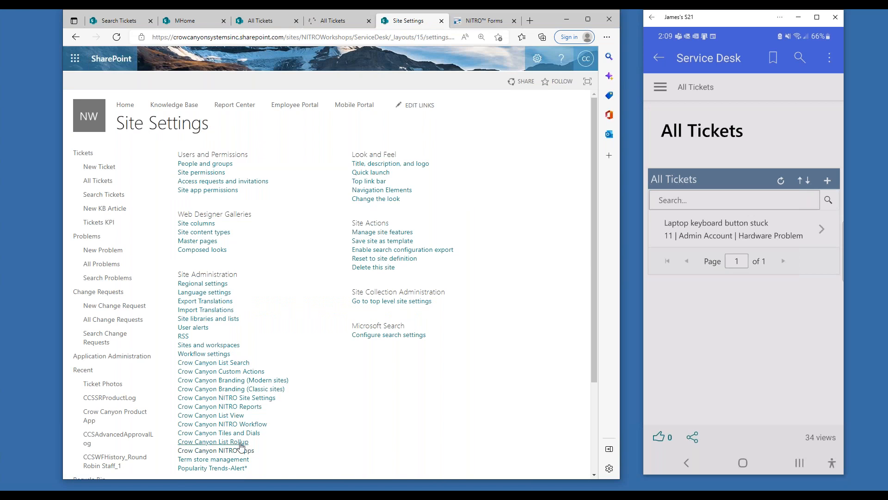
{"action": "left_click", "coordinate": [236, 450]}
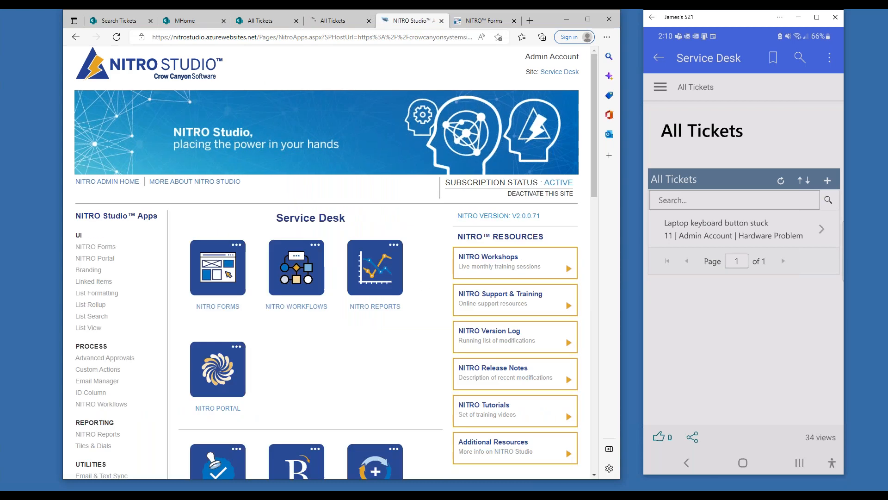
{"action": "left_click_drag", "start_coordinate": [595, 98], "coordinate": [592, 246]}
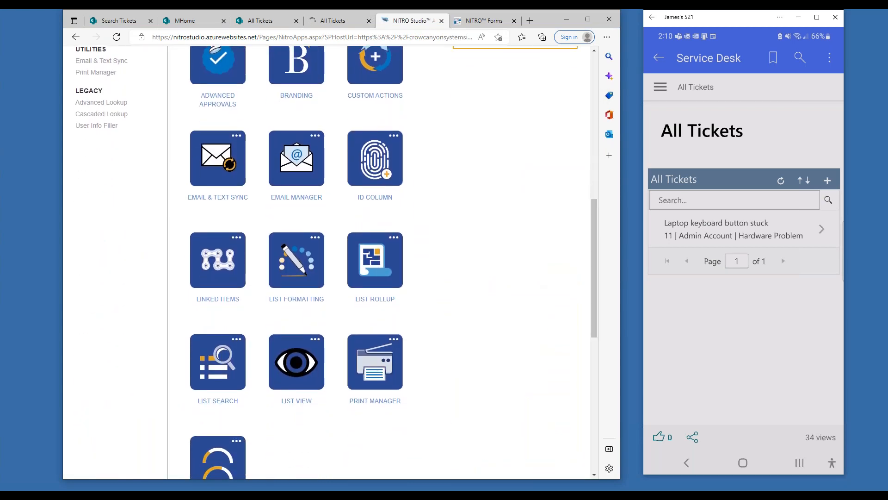
{"action": "left_click", "coordinate": [298, 375]}
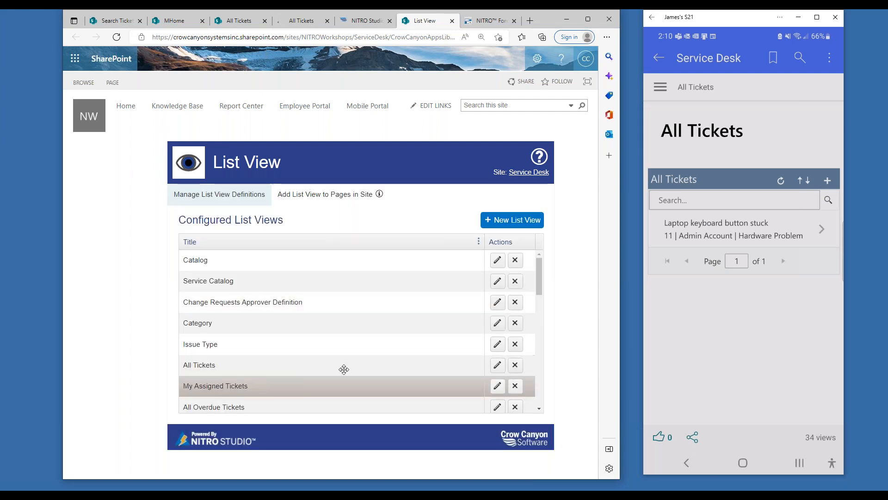
- Open the All Tickets list view definition for editing and review its Mobile Mode settings, including the mobile view choices and the Compact listing mode
{"action": "left_click", "coordinate": [497, 365]}
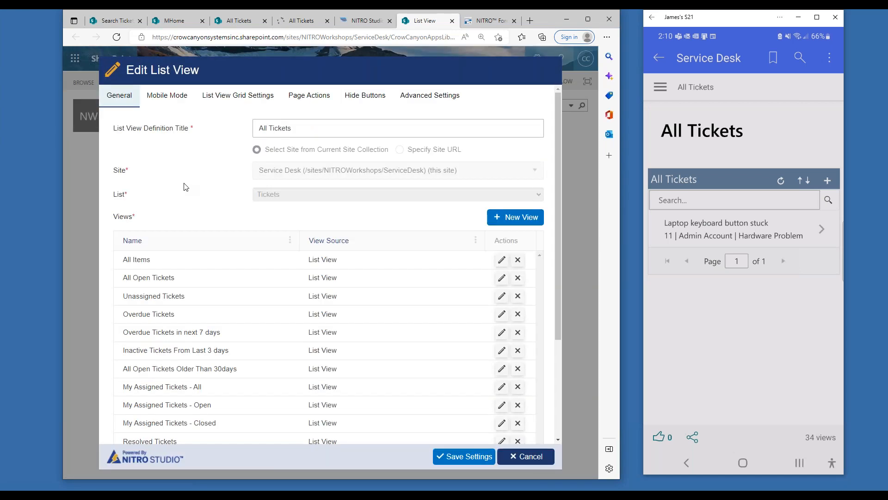
{"action": "left_click", "coordinate": [178, 95]}
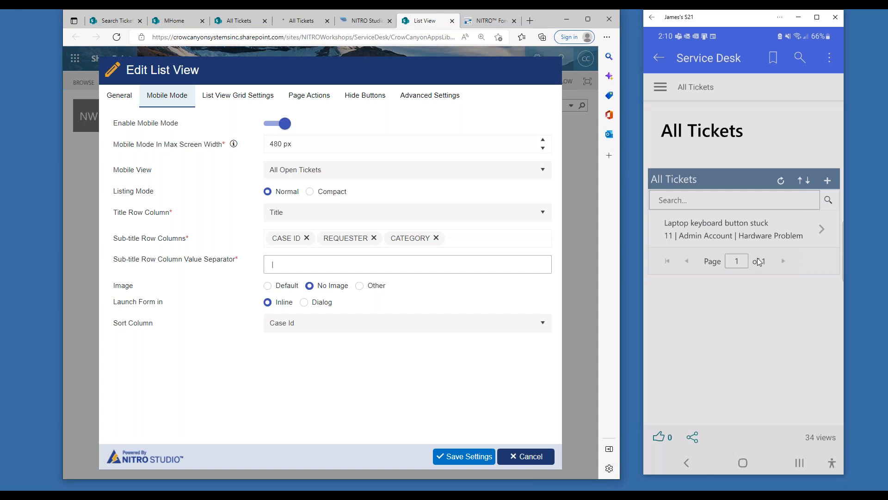
{"action": "left_click", "coordinate": [270, 171]}
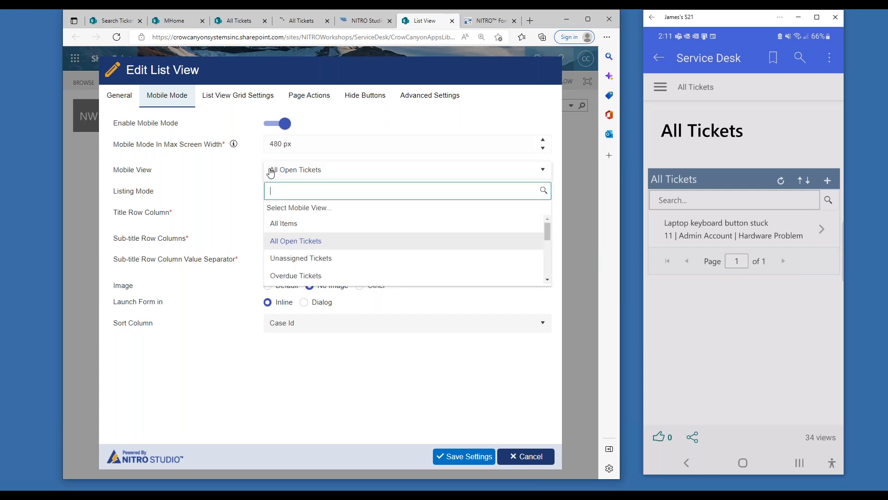
{"action": "left_click", "coordinate": [270, 171]}
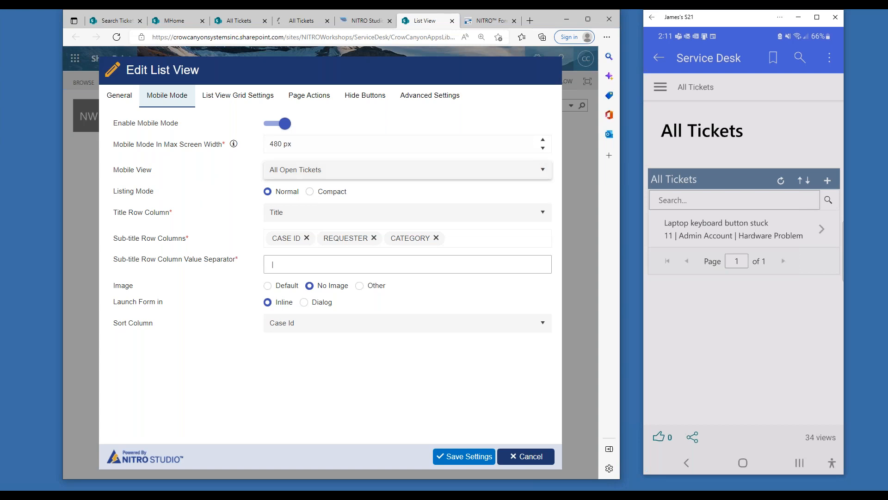
{"action": "left_click", "coordinate": [310, 192]}
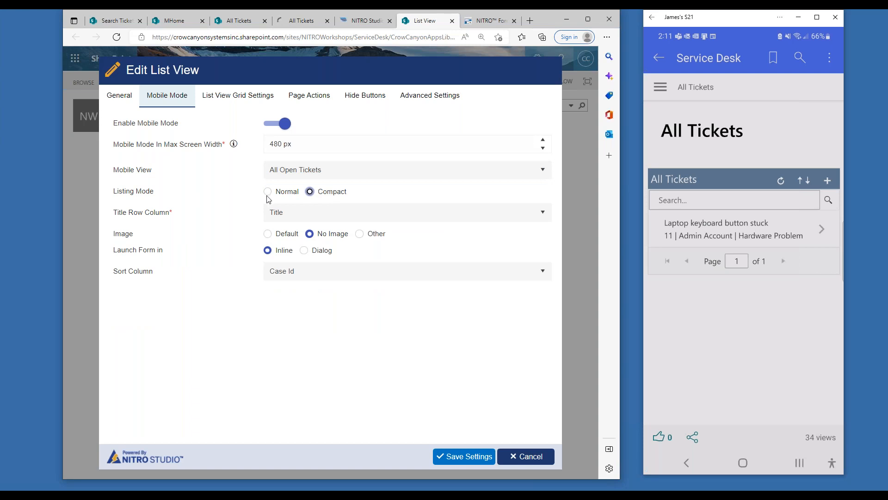
{"action": "left_click", "coordinate": [267, 191]}
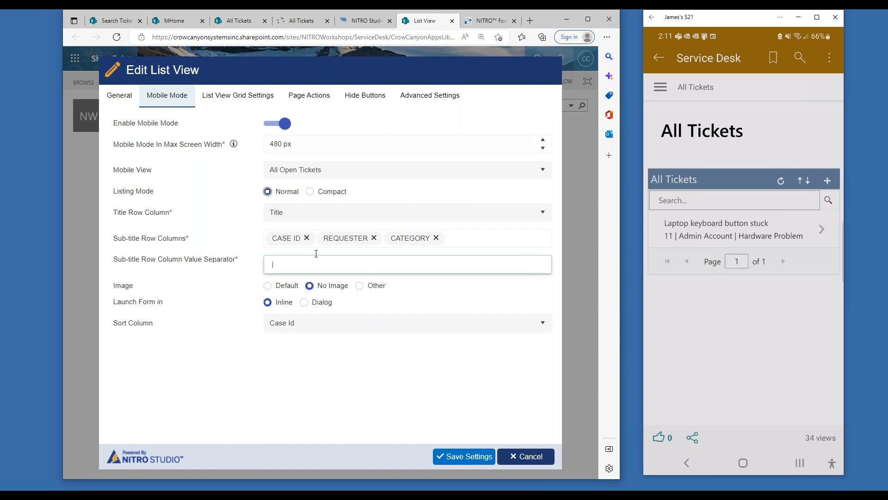
- Set the sub-title row column value separator to "-", keep the listing mode on Normal, and save the list view settings
{"action": "left_click", "coordinate": [275, 264]}
{"action": "left_click_drag", "start_coordinate": [277, 264], "coordinate": [251, 269]}
{"action": "type", "text": "-n"}
{"action": "key", "text": "BackSpace"}
{"action": "key", "text": "BackSpace"}
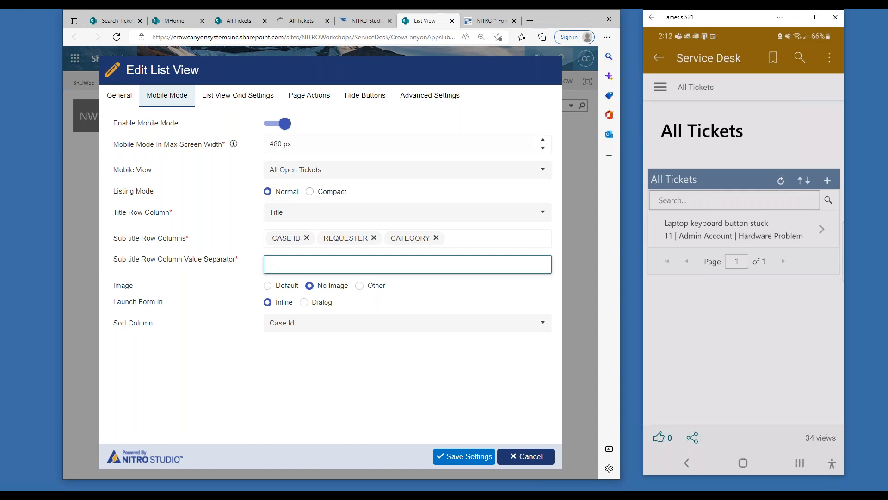
{"action": "left_click", "coordinate": [310, 191]}
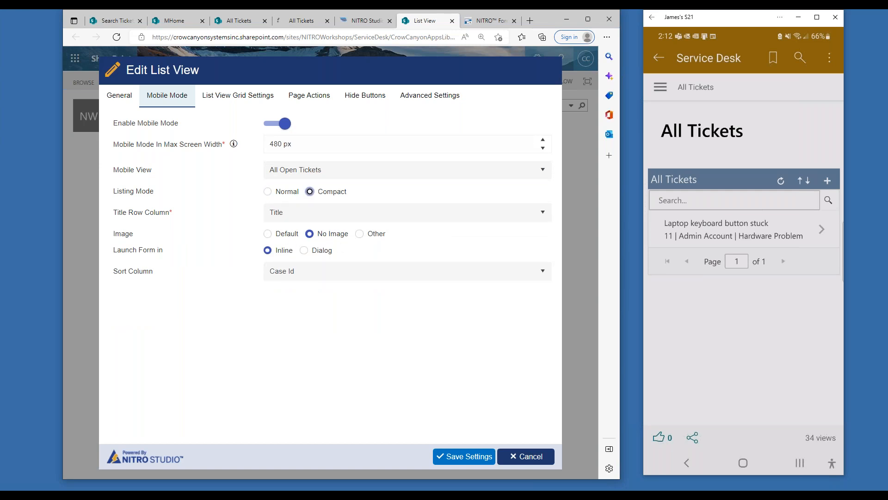
{"action": "left_click", "coordinate": [283, 192]}
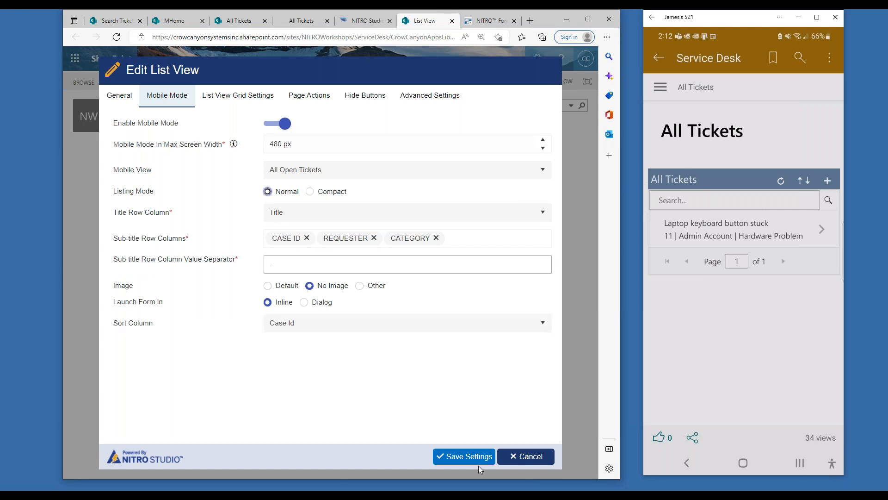
{"action": "left_click", "coordinate": [468, 456]}
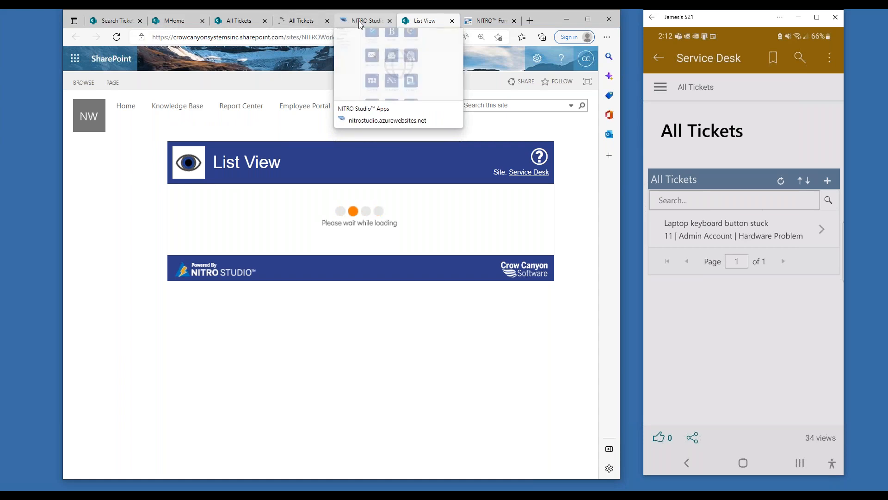
- Duplicate the List View browser tab and open the Service Desk site settings in the copy
{"action": "right_click", "coordinate": [435, 22]}
{"action": "left_click", "coordinate": [468, 89]}
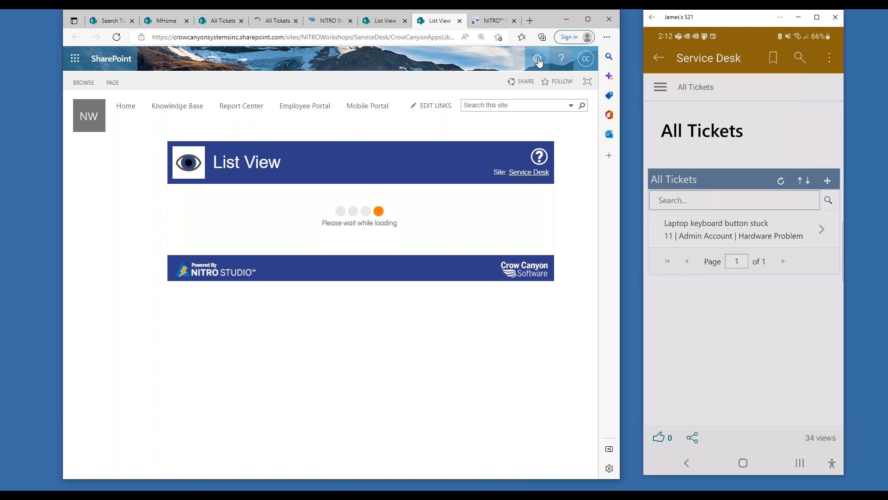
{"action": "left_click", "coordinate": [538, 61]}
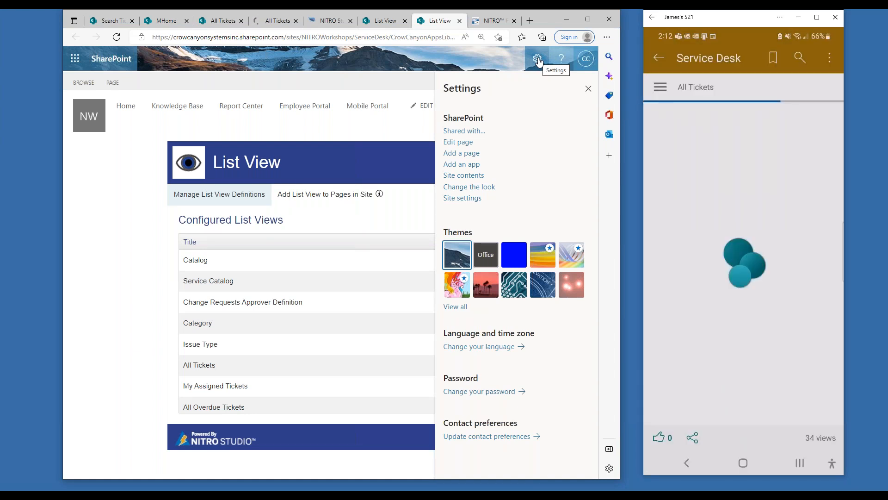
{"action": "left_click", "coordinate": [473, 198]}
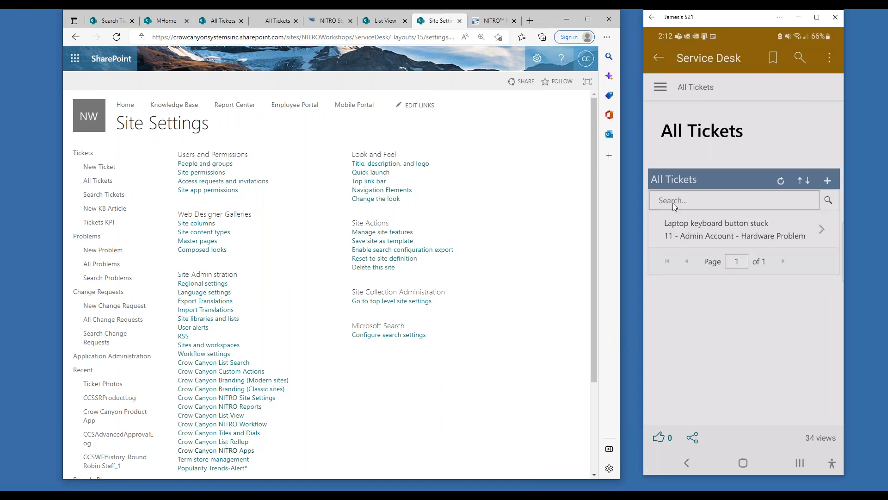
- Return to the List View tab and go through the Service Desk home page to the Search Tickets page
{"action": "left_click", "coordinate": [388, 23]}
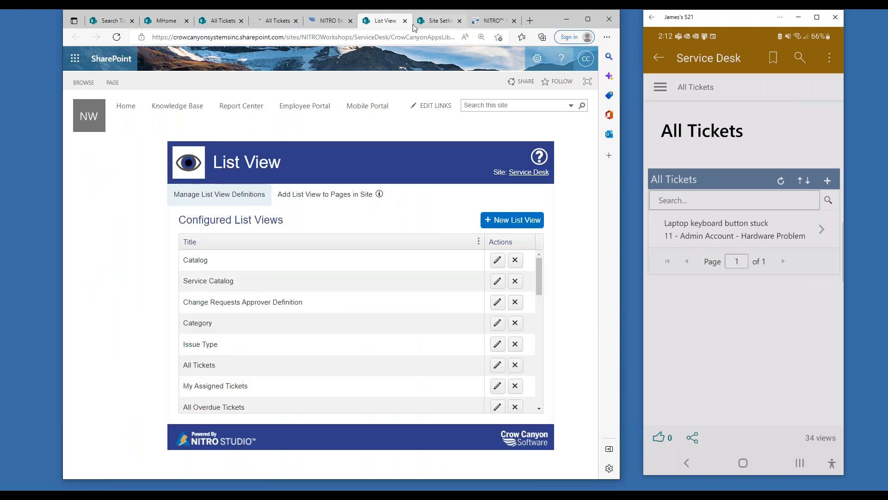
{"action": "left_click", "coordinate": [325, 20]}
{"action": "left_click", "coordinate": [385, 20]}
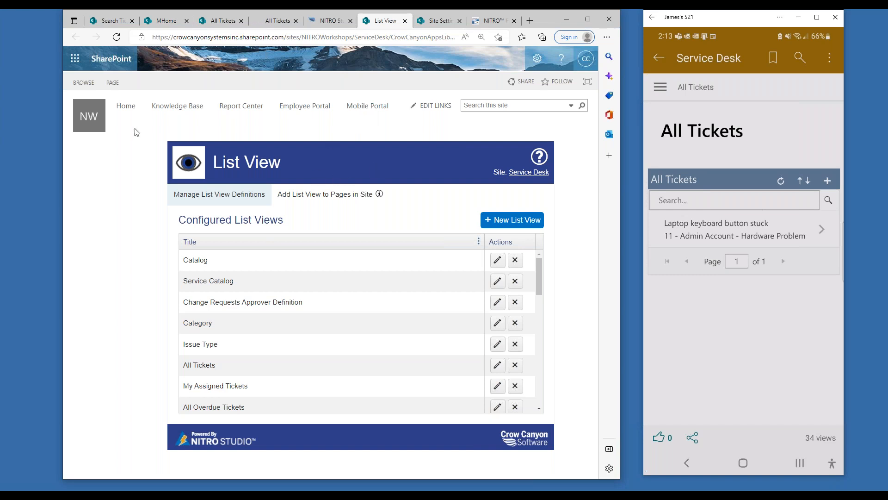
{"action": "left_click", "coordinate": [90, 123]}
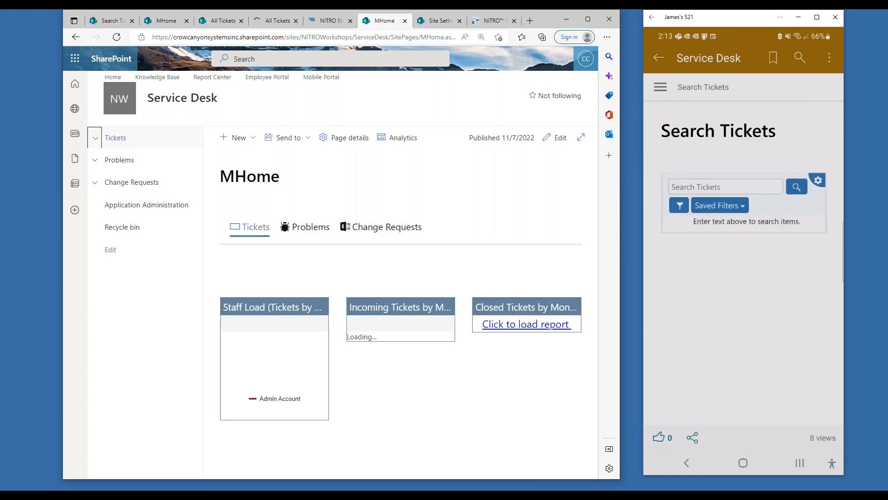
{"action": "left_click", "coordinate": [94, 137]}
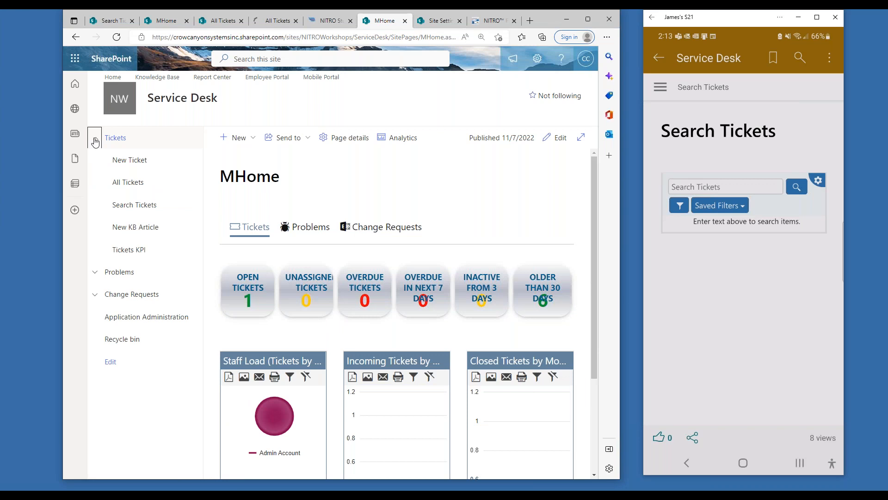
{"action": "left_click", "coordinate": [134, 205]}
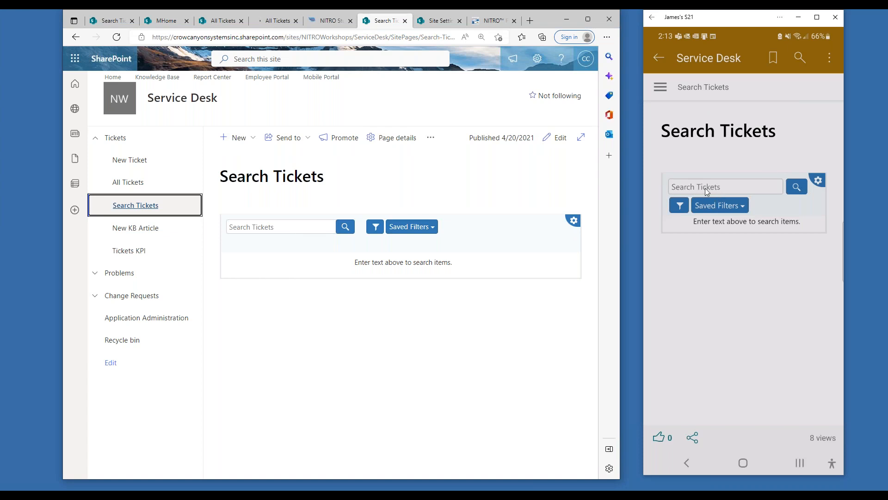
- Search for "keyboard" on both the desktop and phone Search Tickets pages, and open the desktop search's settings
{"action": "left_click", "coordinate": [316, 227]}
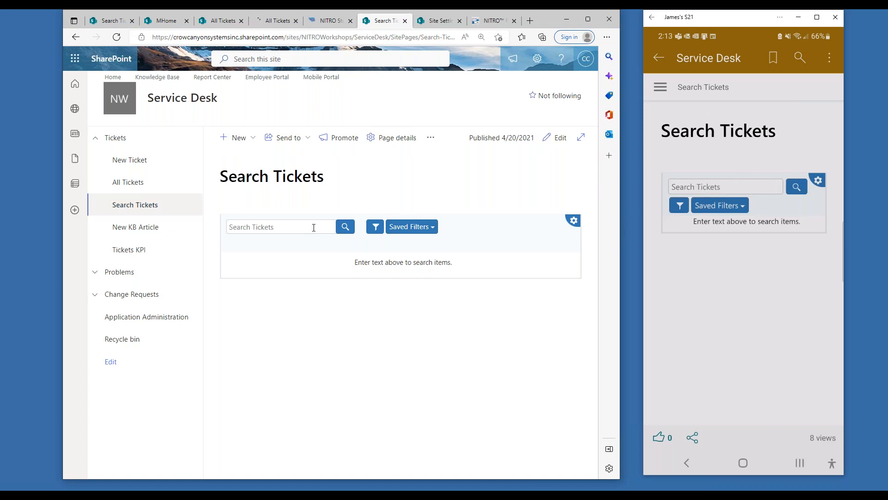
{"action": "type", "text": "keyboard"}
{"action": "left_click", "coordinate": [345, 226]}
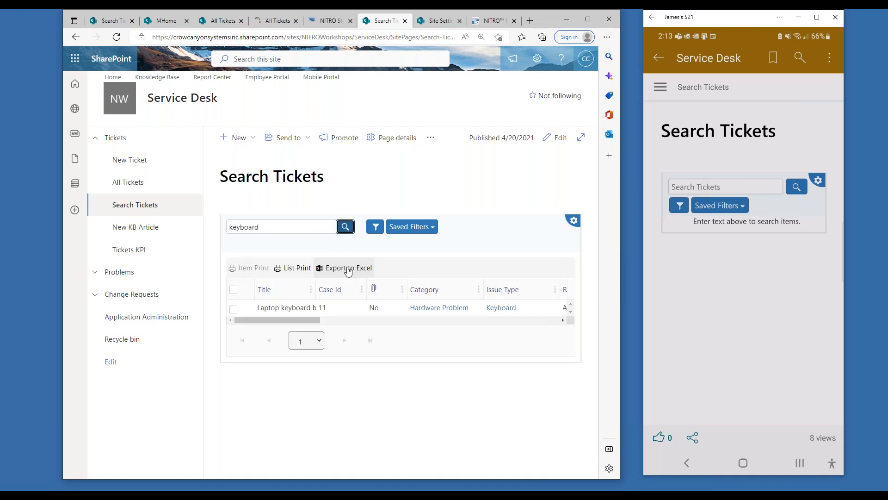
{"action": "left_click", "coordinate": [745, 187]}
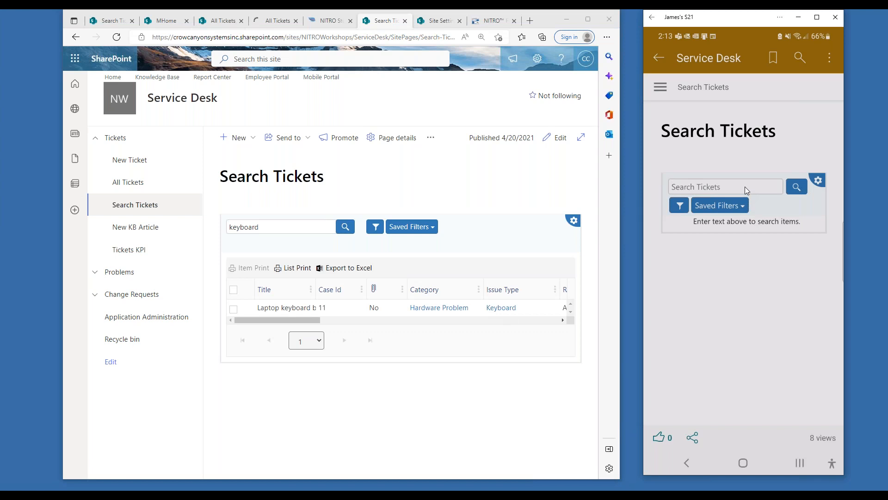
{"action": "type", "text": "keyboard"}
{"action": "key", "text": "Return"}
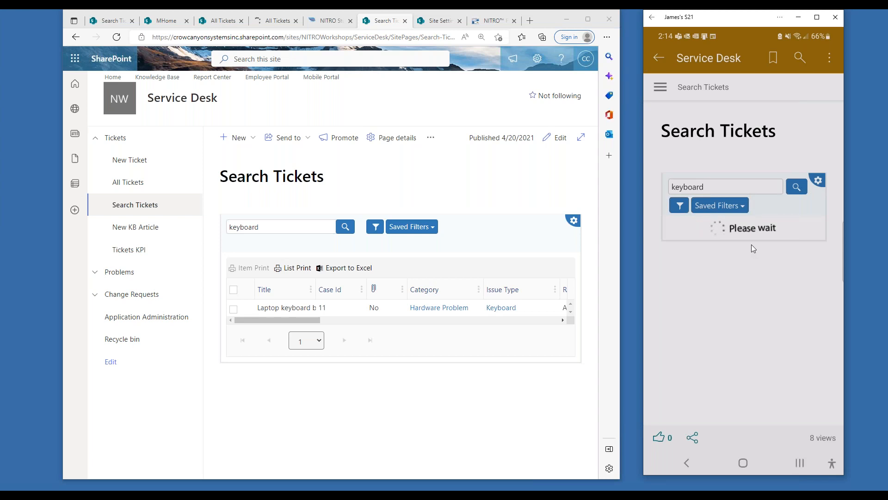
{"action": "left_click", "coordinate": [573, 222]}
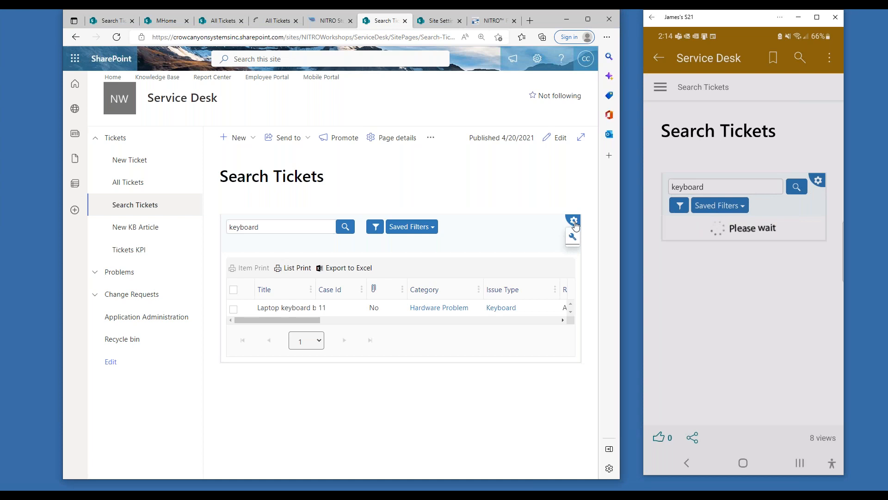
{"action": "left_click", "coordinate": [573, 237]}
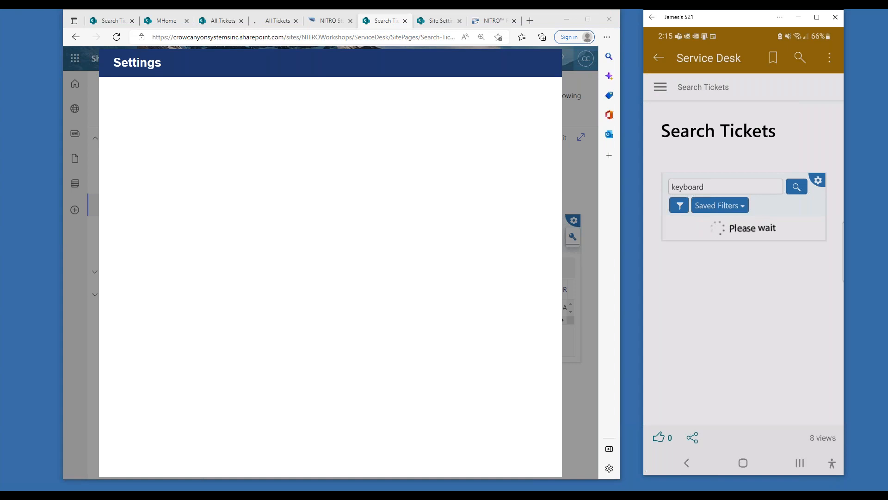
- Open the Service Desk's Ticket-Staff-Workspace.aspx page in a new browser tab
{"action": "left_click", "coordinate": [529, 21]}
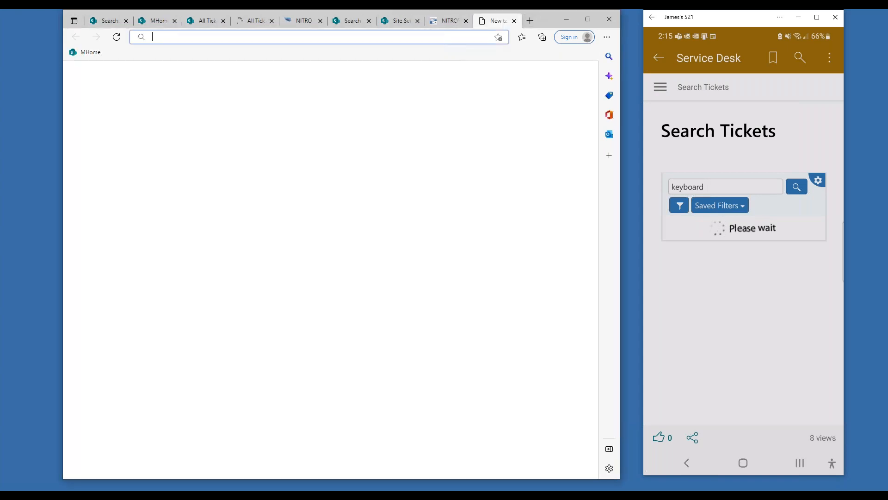
{"action": "type", "text": "https://crowcanyonsystemsinc.sharepoint.com/sites/NITROWorkshops/ServiceDesk/SitePages/Ticket-Staff-Workspace.aspx"}
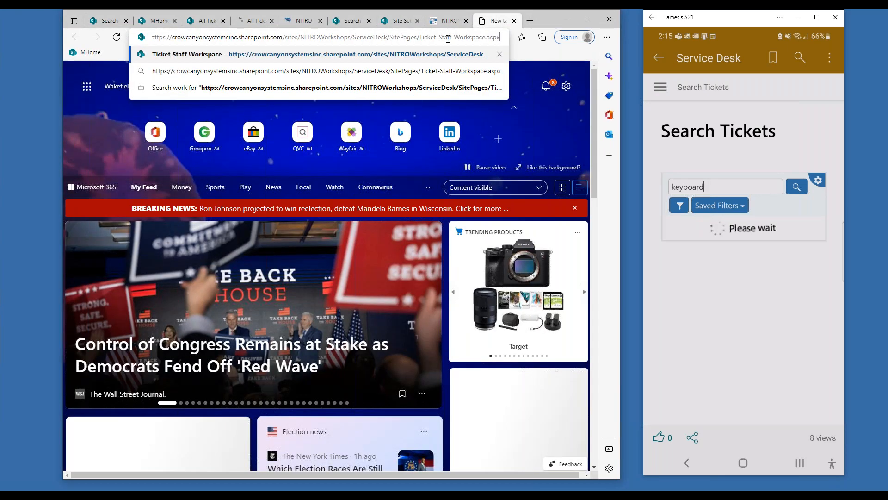
{"action": "key", "text": "Return"}
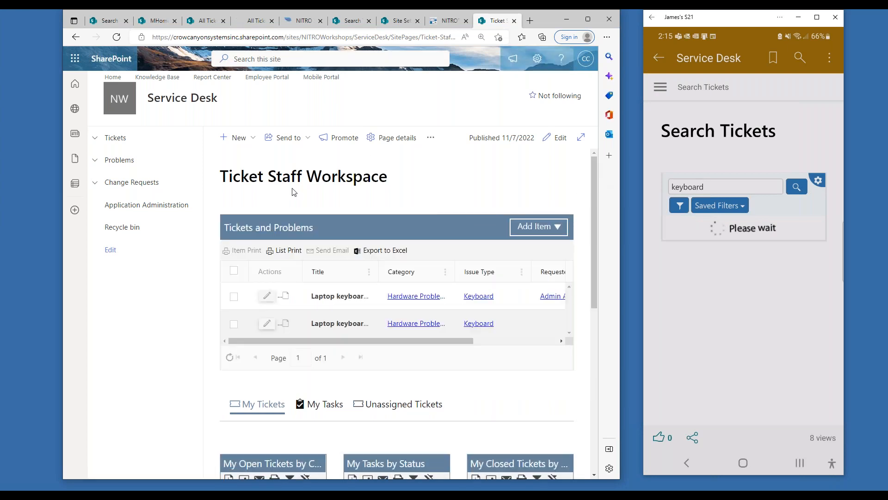
- Go to the Ticket Staff Workspace on the phone, view the new ticket form from Tickets and Problems, and close it
{"action": "left_click", "coordinate": [703, 87]}
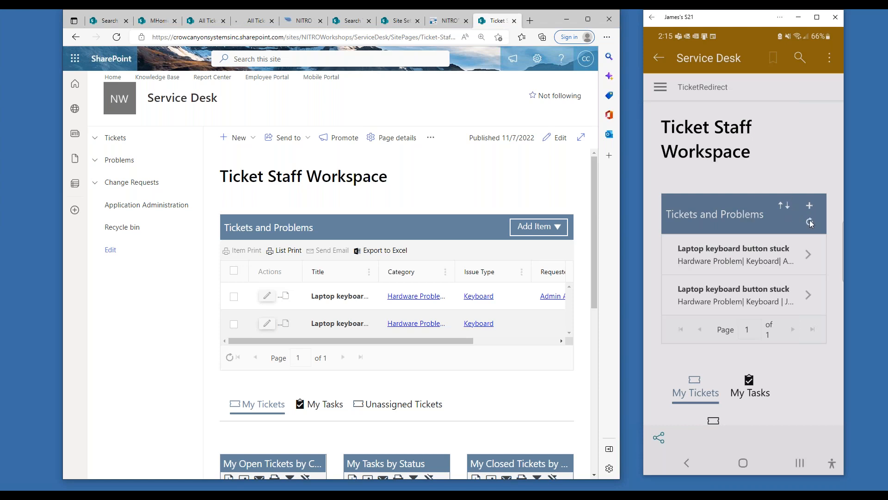
{"action": "left_click", "coordinate": [810, 207]}
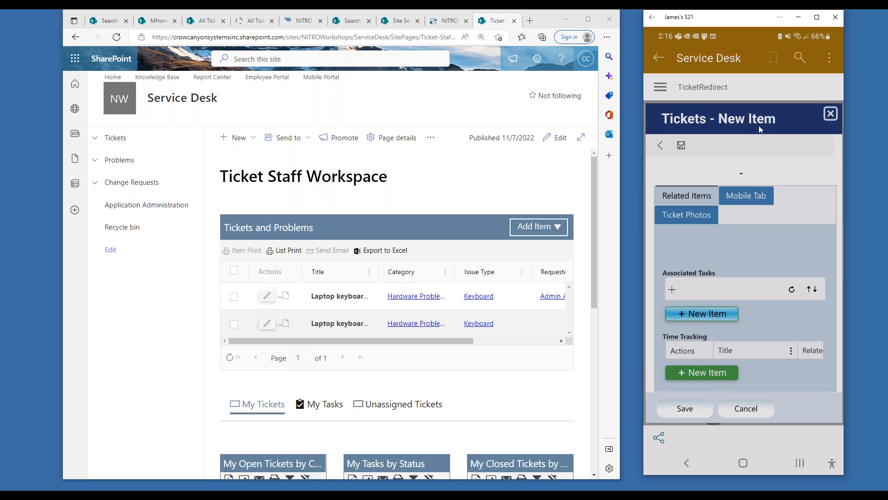
{"action": "left_click", "coordinate": [830, 115]}
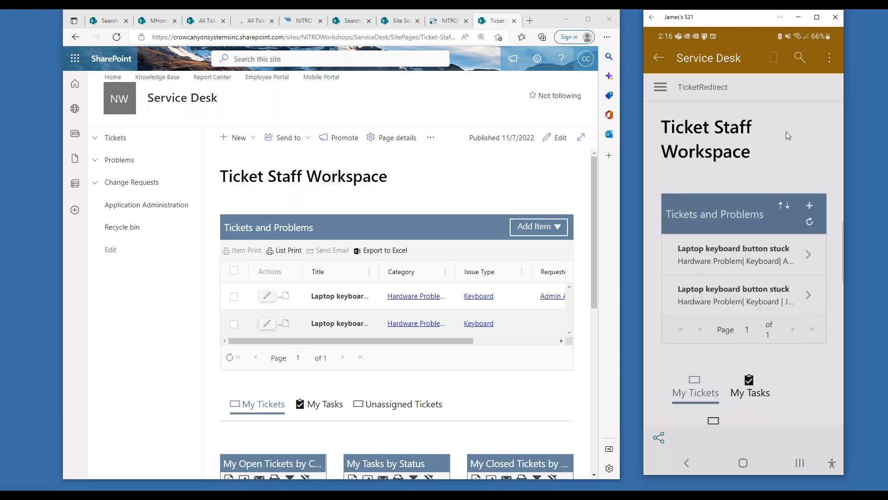
- Switch to the NITRO Forms Designer browser tab for Tickets and widen the browser window on both sides
{"action": "left_click", "coordinate": [449, 21]}
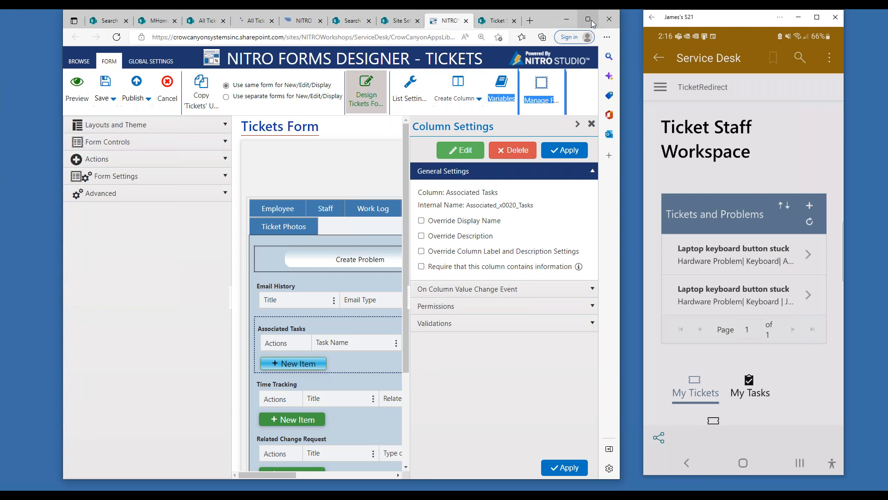
{"action": "left_click_drag", "start_coordinate": [620, 79], "coordinate": [783, 78]}
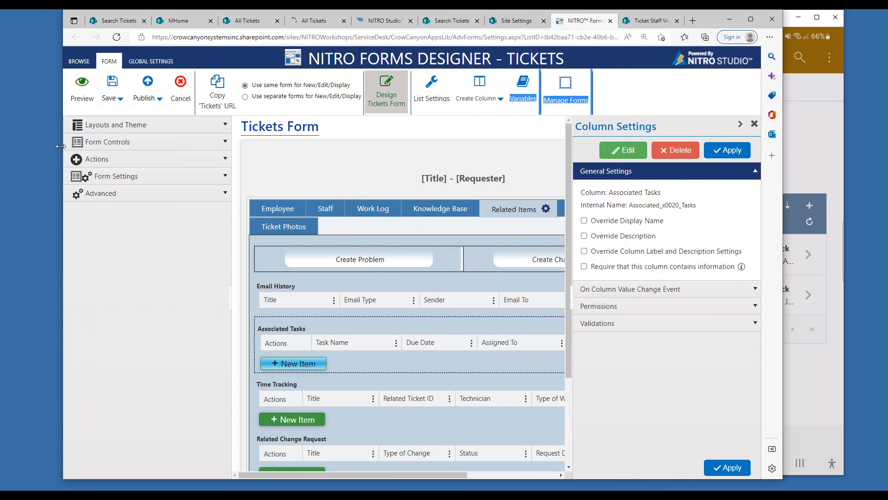
{"action": "left_click_drag", "start_coordinate": [63, 148], "coordinate": [17, 148]}
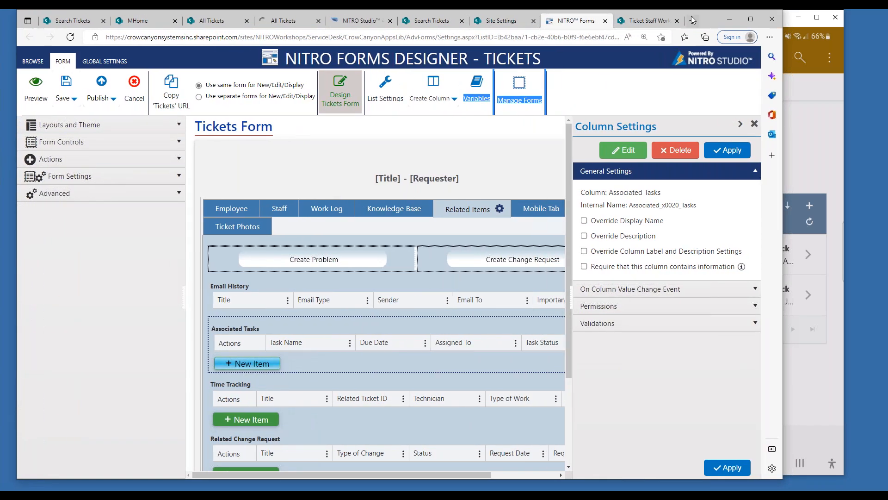
- Open the configuration of the form's Related Items tab and highlight its Display In setting
{"action": "left_click", "coordinate": [483, 148]}
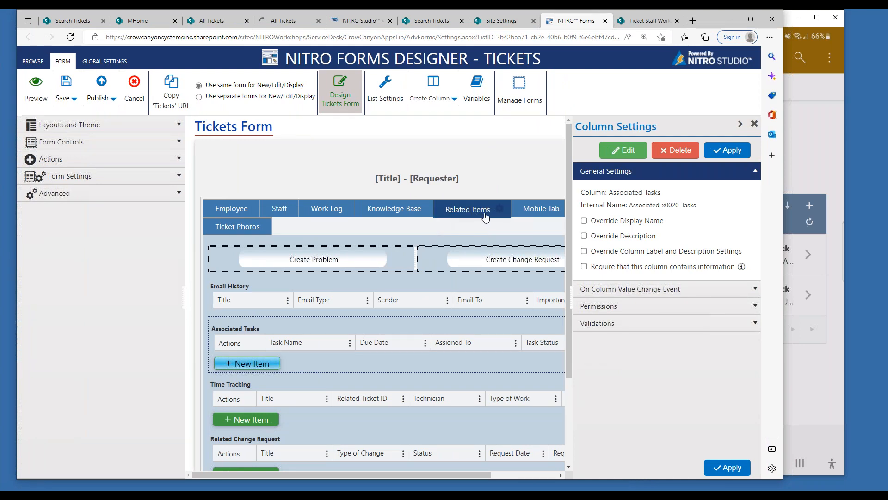
{"action": "left_click", "coordinate": [499, 209]}
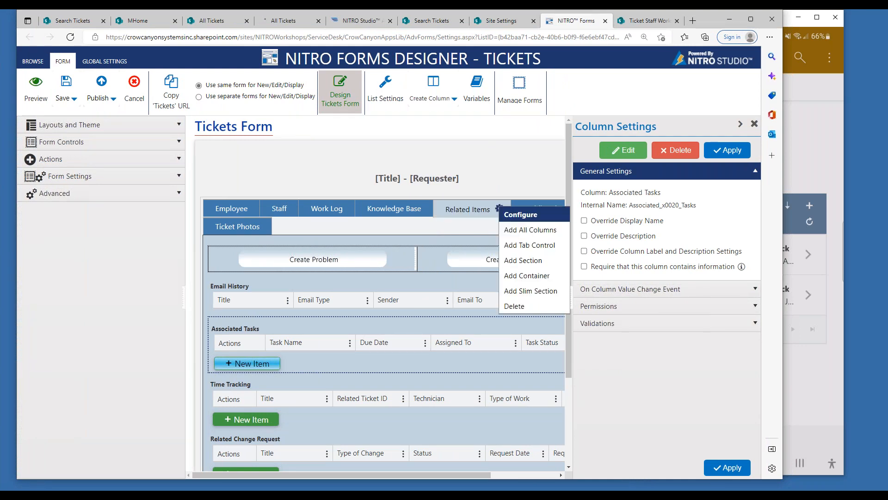
{"action": "left_click", "coordinate": [519, 214]}
{"action": "left_click_drag", "start_coordinate": [584, 296], "coordinate": [629, 298]}
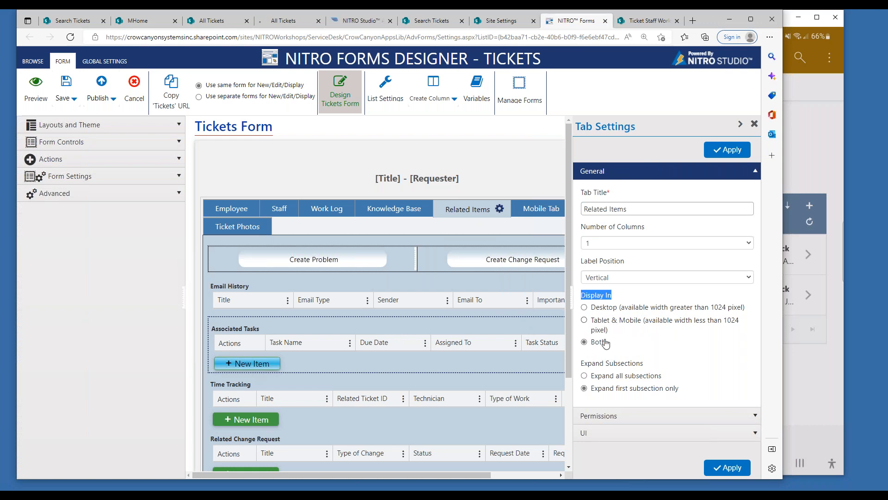
- Try the Desktop and Tablet & Mobile choices for the Related Items tab's Display In setting, and return it to Both
{"action": "left_click", "coordinate": [609, 311]}
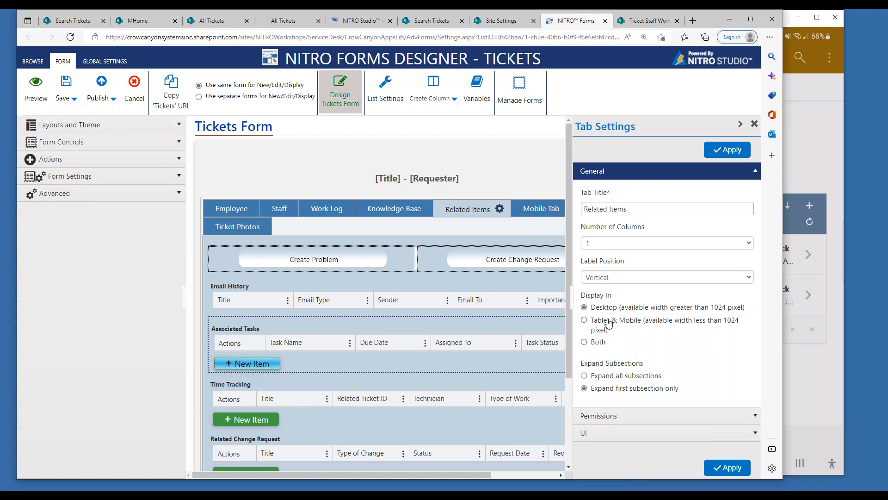
{"action": "left_click", "coordinate": [608, 324]}
{"action": "left_click", "coordinate": [595, 344]}
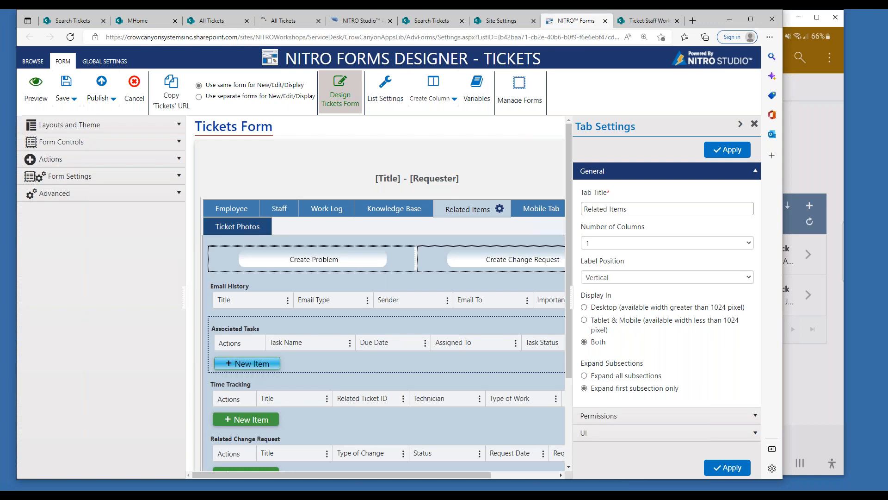
- Show the Ticket Photos tab and its settings in the form designer, and bring the phone window to the front
{"action": "left_click", "coordinate": [247, 230]}
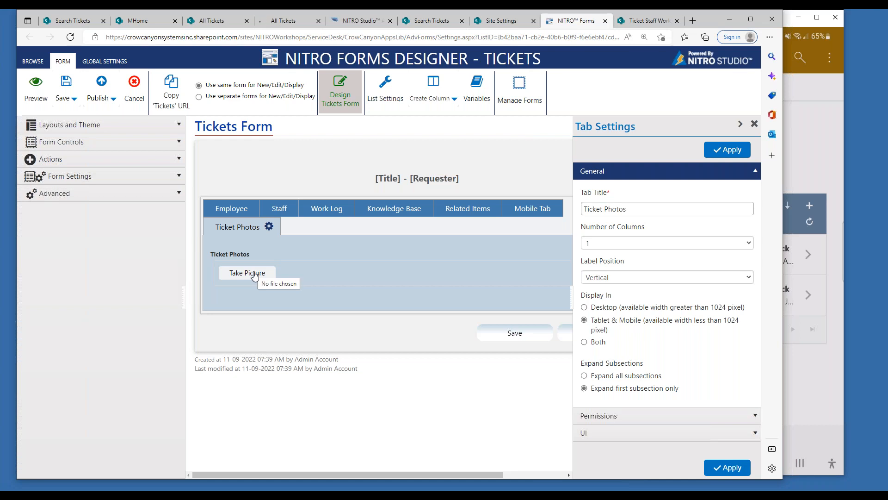
{"action": "left_click", "coordinate": [791, 113]}
{"action": "left_click_drag", "start_coordinate": [738, 23], "coordinate": [727, 24]}
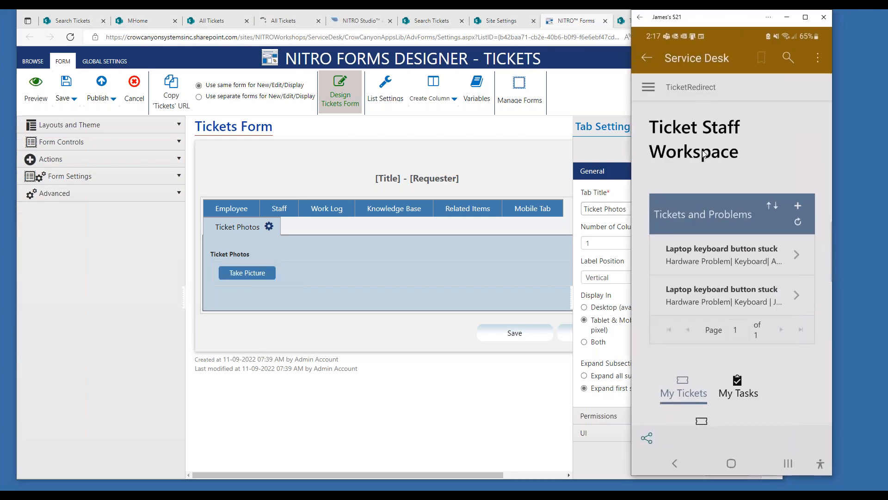
- Open the first "Laptop keyboard button stuck" ticket on the phone and try Take Picture under Ticket Photos, cancelling the file picker
{"action": "left_click", "coordinate": [707, 252]}
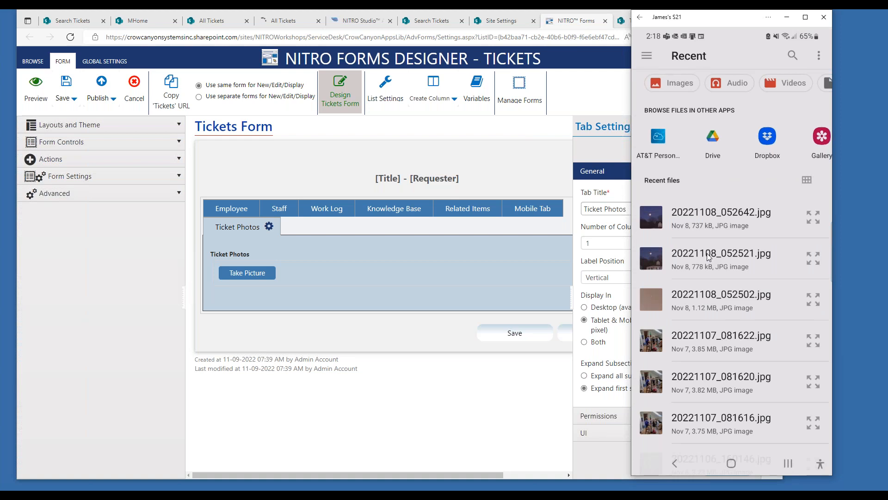
{"action": "left_click", "coordinate": [708, 256]}
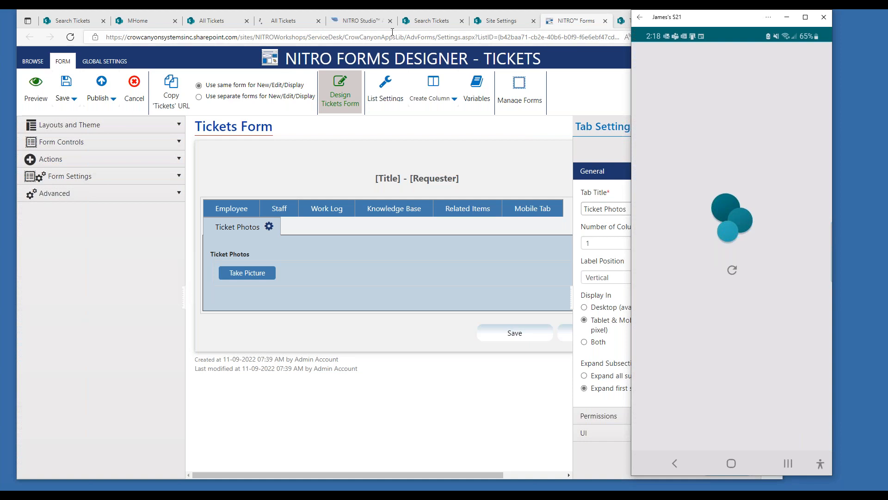
{"action": "left_click", "coordinate": [530, 180]}
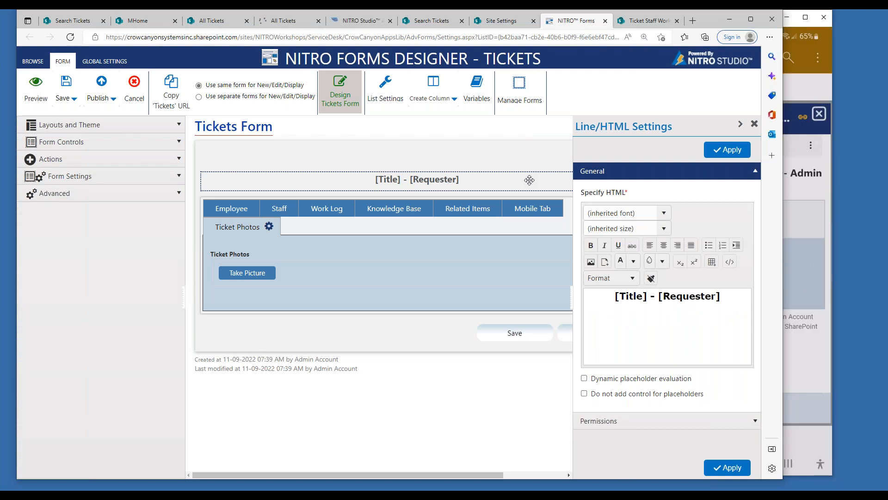
{"action": "left_click", "coordinate": [815, 209]}
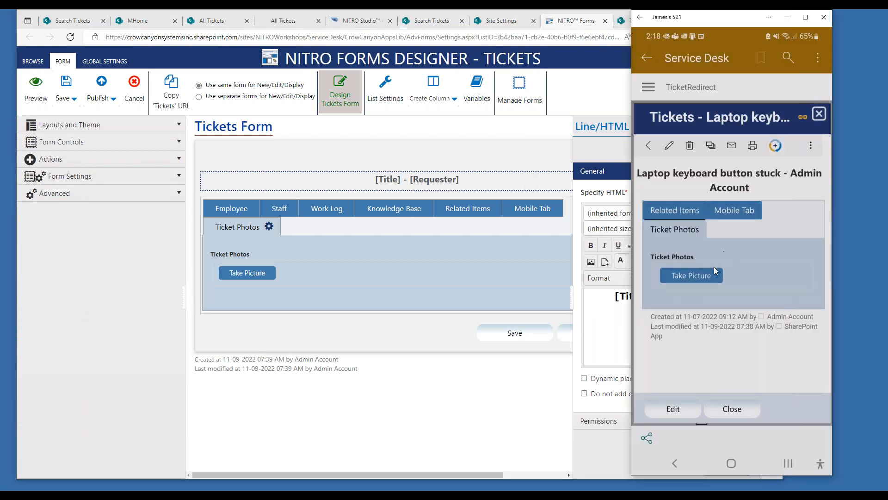
{"action": "left_click", "coordinate": [690, 274]}
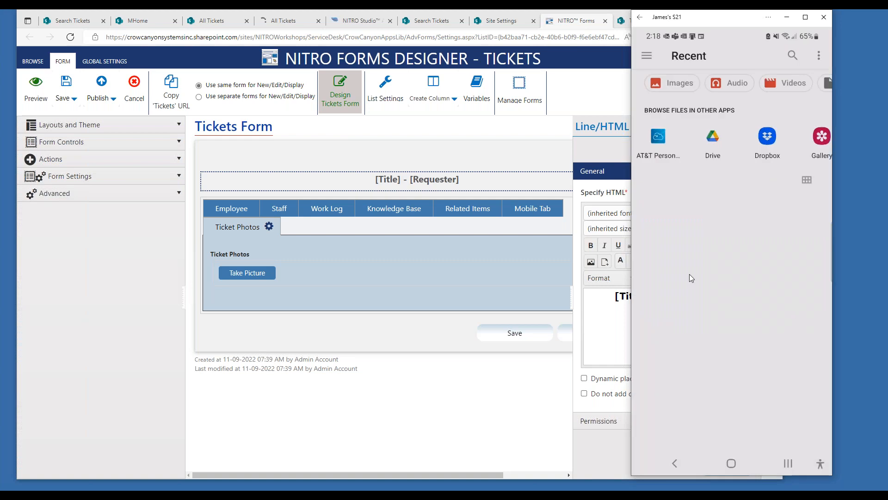
{"action": "key", "text": "Escape"}
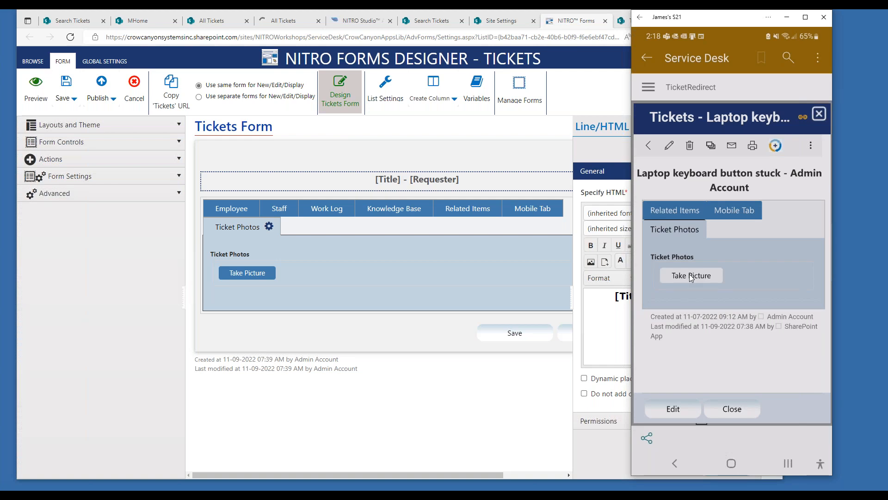
{"action": "left_click", "coordinate": [690, 277]}
{"action": "right_click", "coordinate": [683, 273]}
- View the phone ticket's Mobile Tab and Related Items tab alternately, ending on Related Items
{"action": "left_click", "coordinate": [728, 210]}
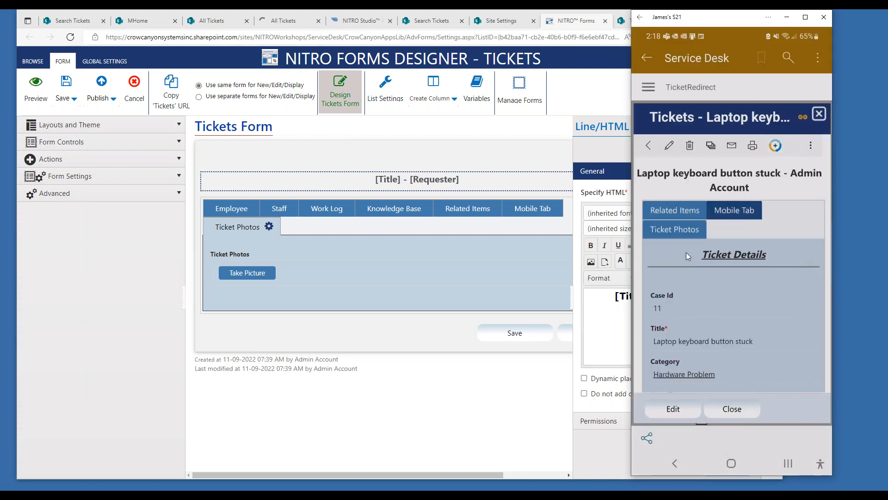
{"action": "left_click", "coordinate": [693, 213]}
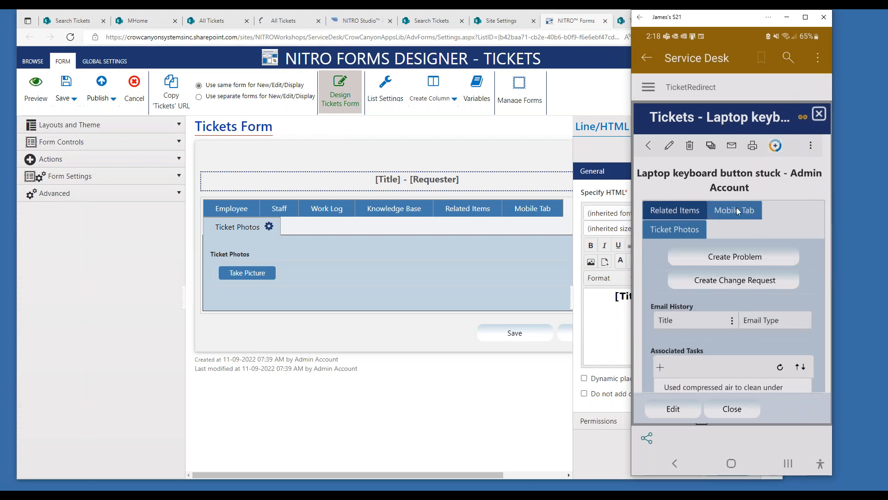
{"action": "left_click", "coordinate": [737, 210]}
{"action": "left_click", "coordinate": [676, 210]}
- Show the Mobile Tab's settings in the Tickets form designer and return to the phone window
{"action": "left_click", "coordinate": [504, 239]}
{"action": "left_click", "coordinate": [521, 219]}
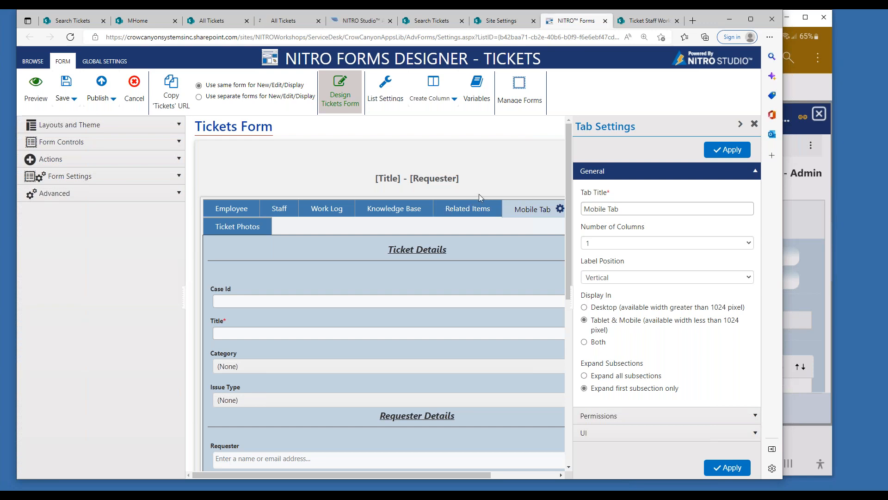
{"action": "left_click", "coordinate": [803, 89]}
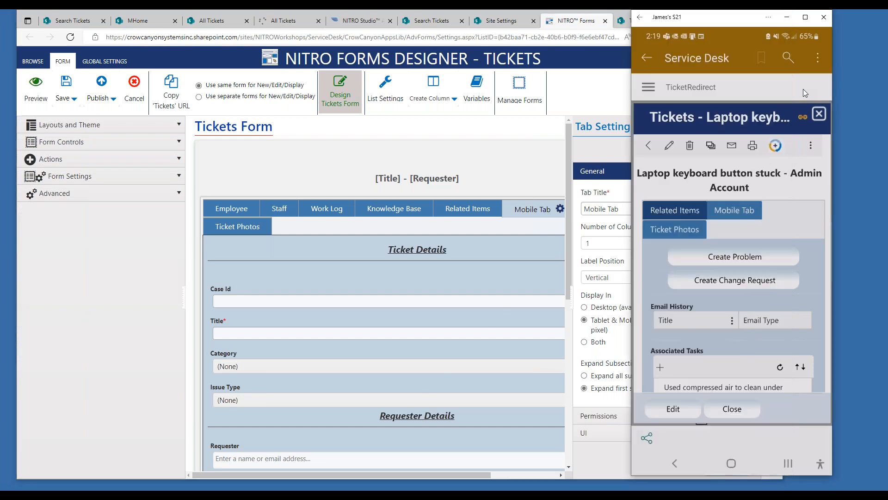
- Open the ticket's Send Email form on the phone and examine its recipient, attachment, template, subject and body fields
{"action": "left_click", "coordinate": [786, 250]}
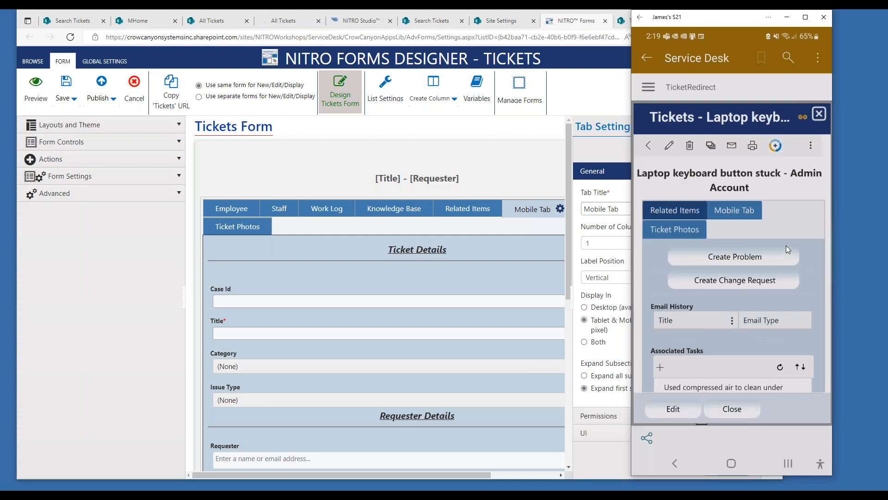
{"action": "left_click_drag", "start_coordinate": [715, 21], "coordinate": [661, 25]}
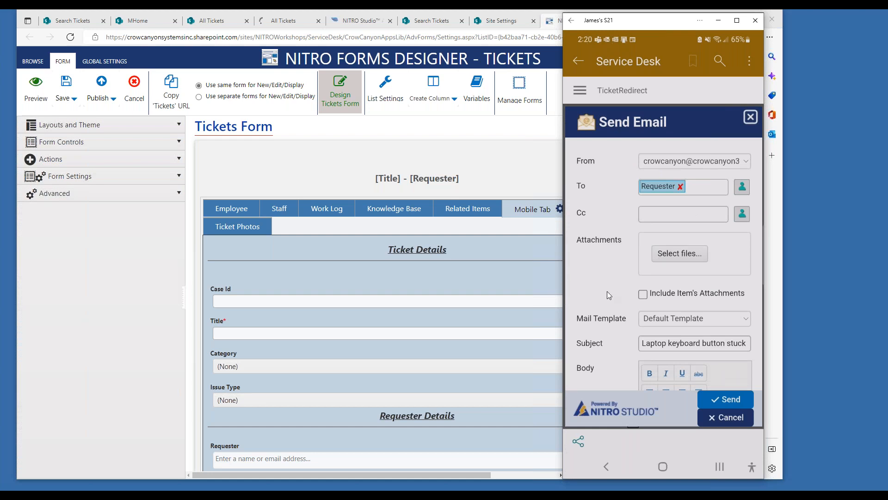
{"action": "scroll", "coordinate": [607, 290], "scroll_direction": "down", "scroll_amount": 5}
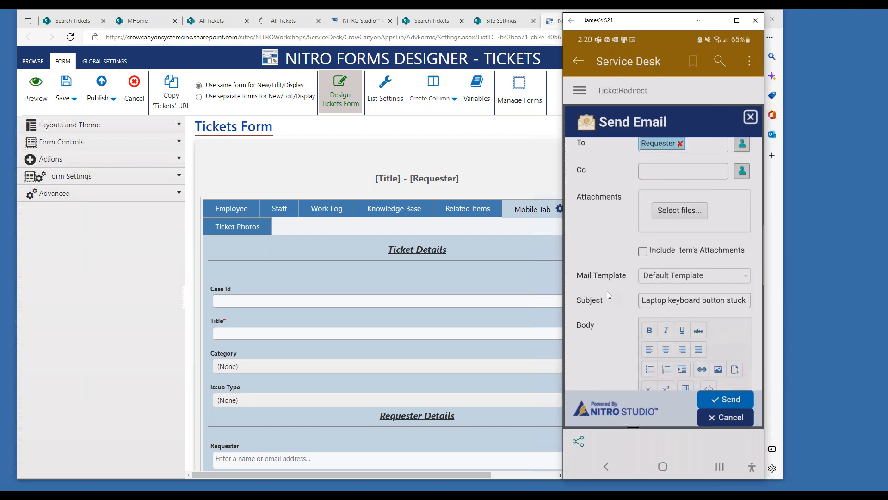
{"action": "scroll", "coordinate": [606, 290], "scroll_direction": "up", "scroll_amount": 2}
{"action": "scroll", "coordinate": [606, 291], "scroll_direction": "up", "scroll_amount": 3}
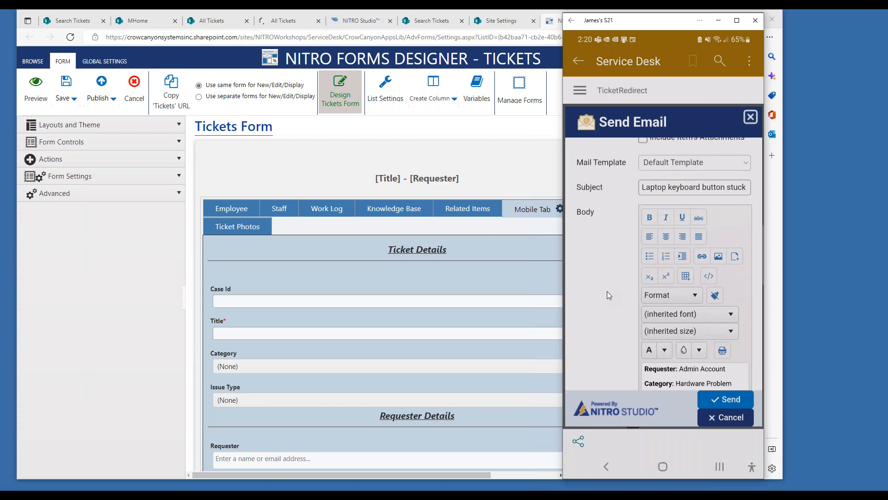
{"action": "scroll", "coordinate": [606, 290], "scroll_direction": "down", "scroll_amount": 5}
{"action": "scroll", "coordinate": [607, 291], "scroll_direction": "up", "scroll_amount": 4}
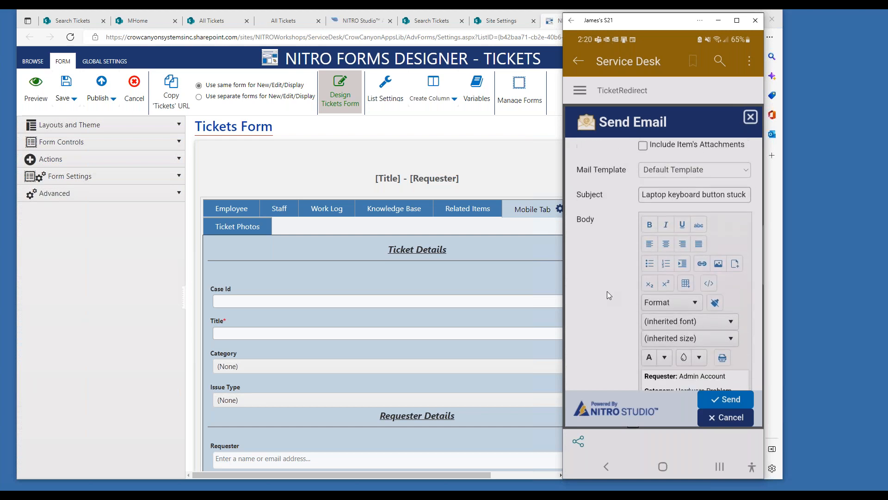
{"action": "scroll", "coordinate": [607, 291], "scroll_direction": "down", "scroll_amount": 5}
{"action": "scroll", "coordinate": [607, 291], "scroll_direction": "up", "scroll_amount": 5}
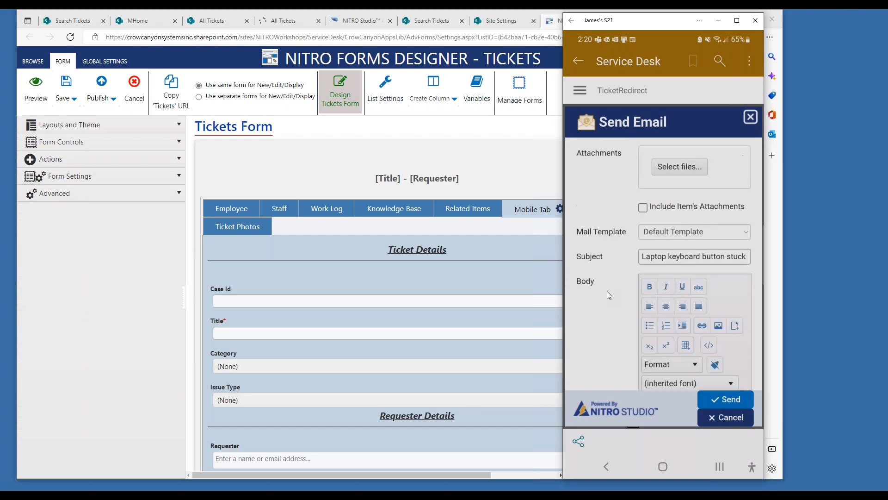
{"action": "scroll", "coordinate": [607, 291], "scroll_direction": "up", "scroll_amount": 3}
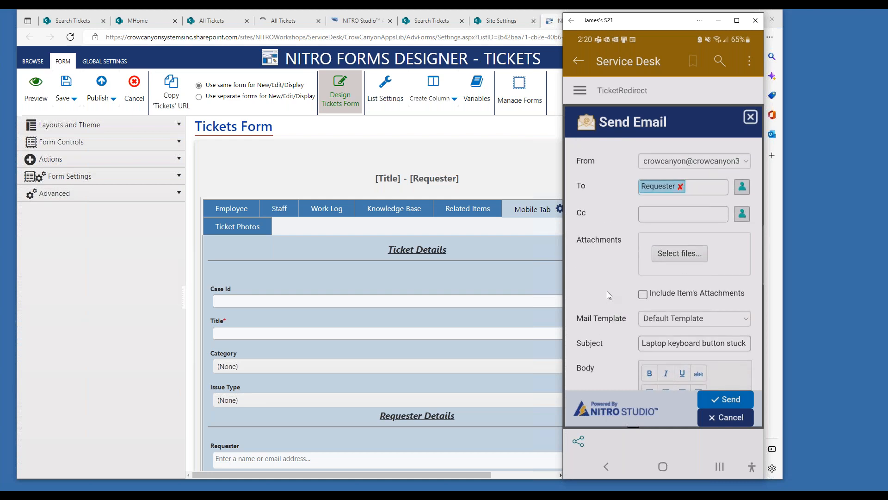
{"action": "scroll", "coordinate": [607, 291], "scroll_direction": "down", "scroll_amount": 3}
{"action": "scroll", "coordinate": [607, 290], "scroll_direction": "down", "scroll_amount": 4}
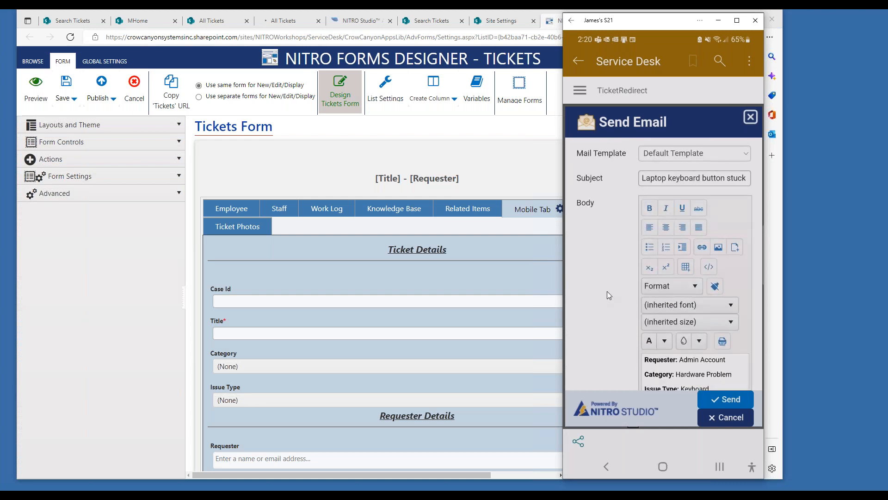
{"action": "scroll", "coordinate": [607, 291], "scroll_direction": "up", "scroll_amount": 5}
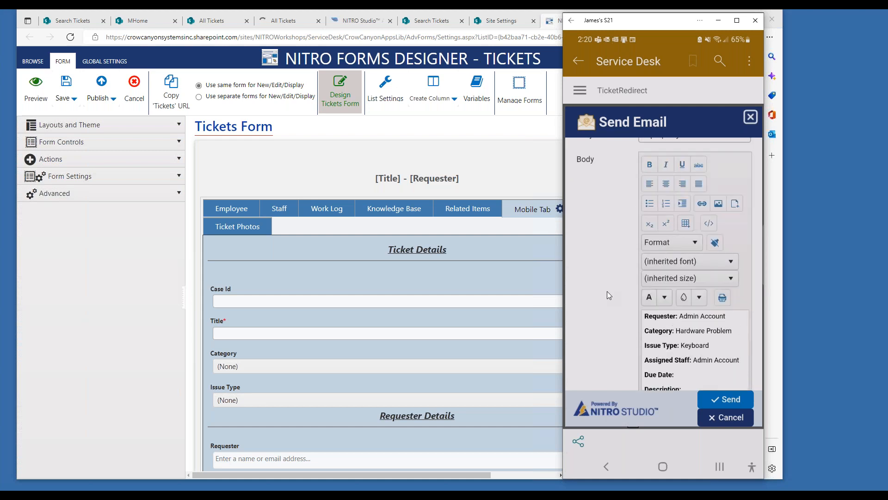
- Check the top fields of the phone's Send Email form and return to the Ticket Staff Workspace without sending
{"action": "scroll", "coordinate": [607, 291], "scroll_direction": "up", "scroll_amount": 1}
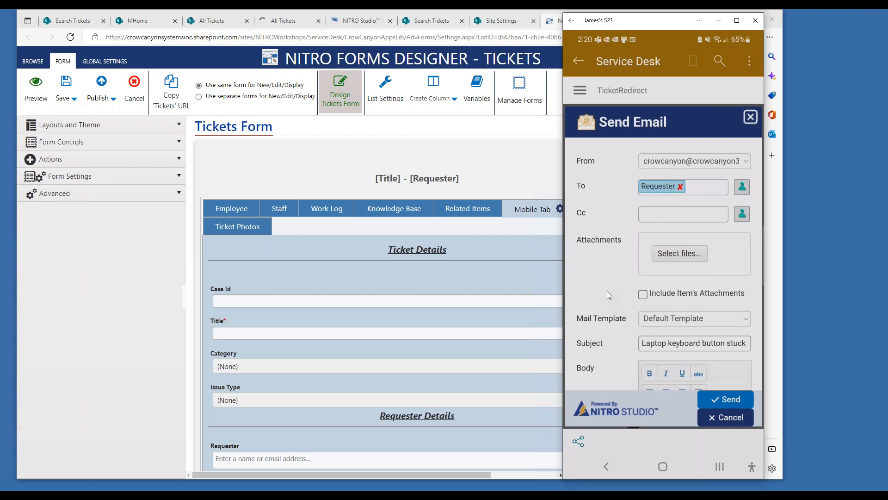
{"action": "key", "text": "Escape"}
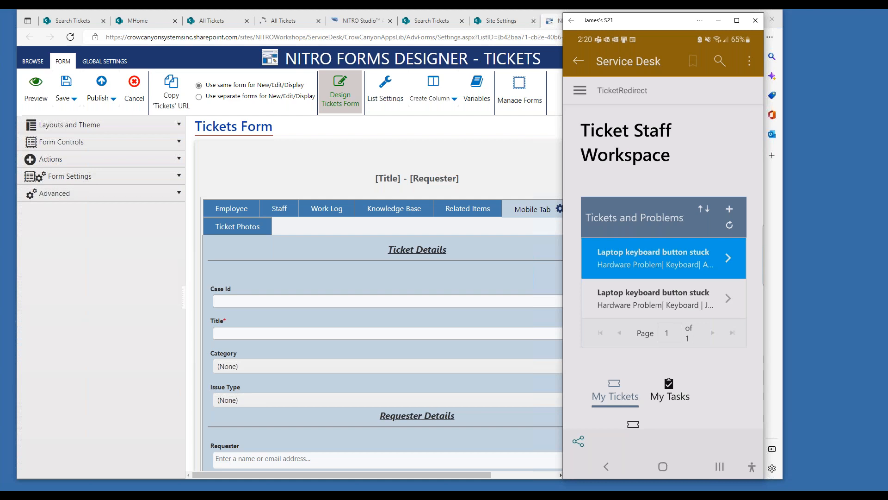
- Show the Mobile Mode settings of the search web part on the Search Tickets page
{"action": "left_click", "coordinate": [302, 21]}
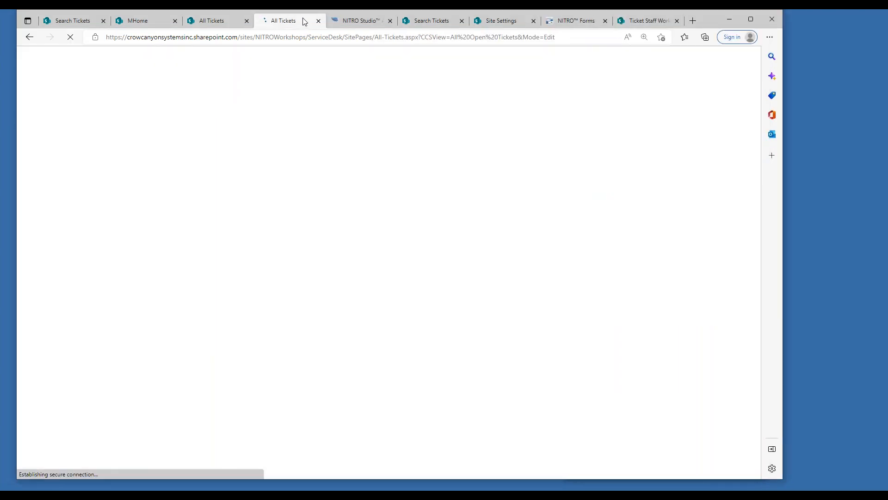
{"action": "left_click", "coordinate": [420, 22]}
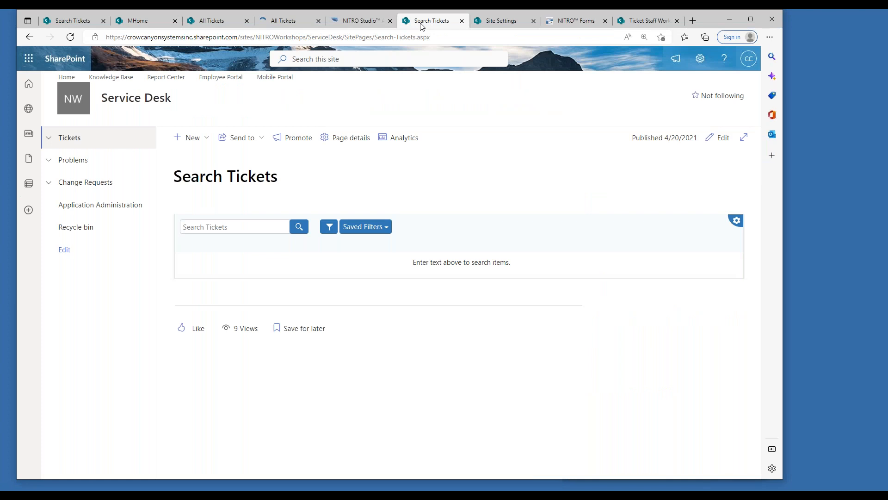
{"action": "left_click", "coordinate": [500, 21]}
{"action": "left_click", "coordinate": [447, 23]}
{"action": "left_click", "coordinate": [737, 225]}
{"action": "left_click", "coordinate": [738, 236]}
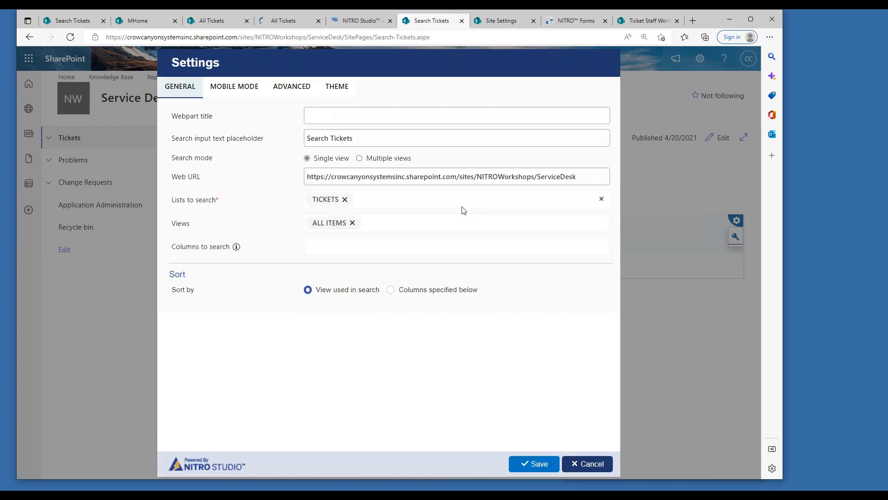
{"action": "left_click", "coordinate": [234, 92]}
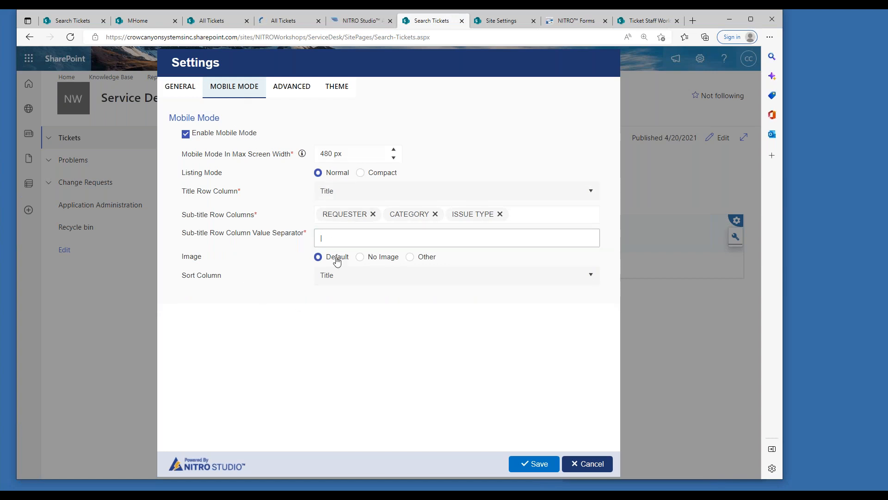
- Show the Mobile Mode settings of the Associated Tasks column under Related Items, and narrow the browser window to reveal the phone
{"action": "left_click", "coordinate": [572, 21]}
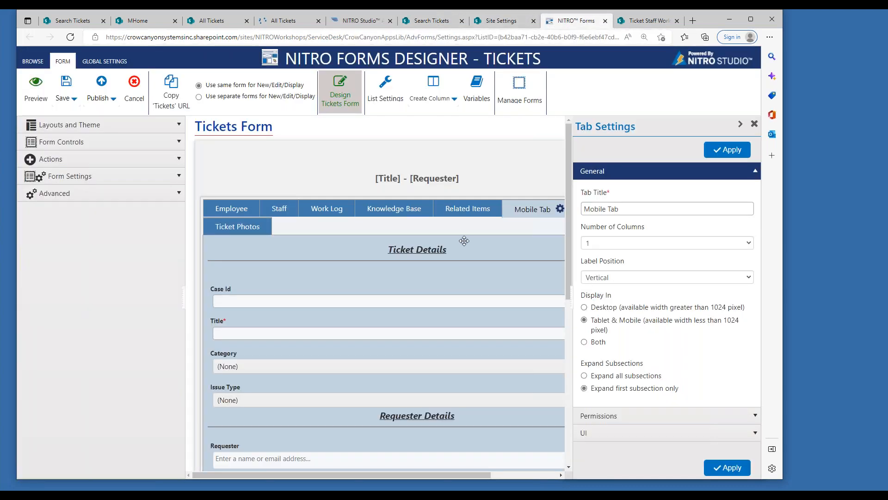
{"action": "left_click", "coordinate": [454, 210]}
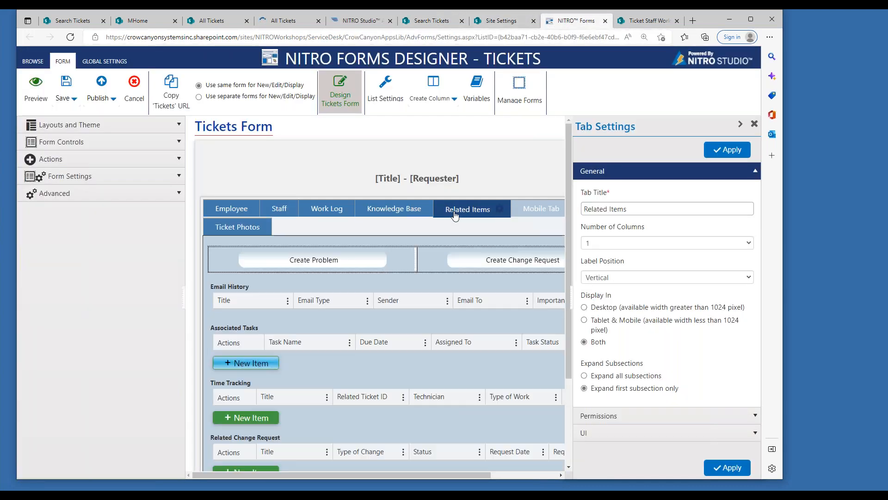
{"action": "left_click", "coordinate": [280, 325]}
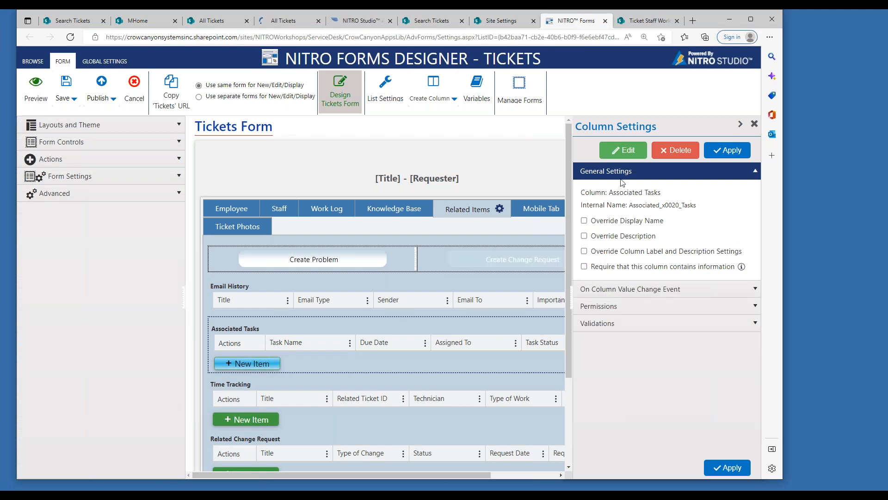
{"action": "left_click", "coordinate": [625, 150]}
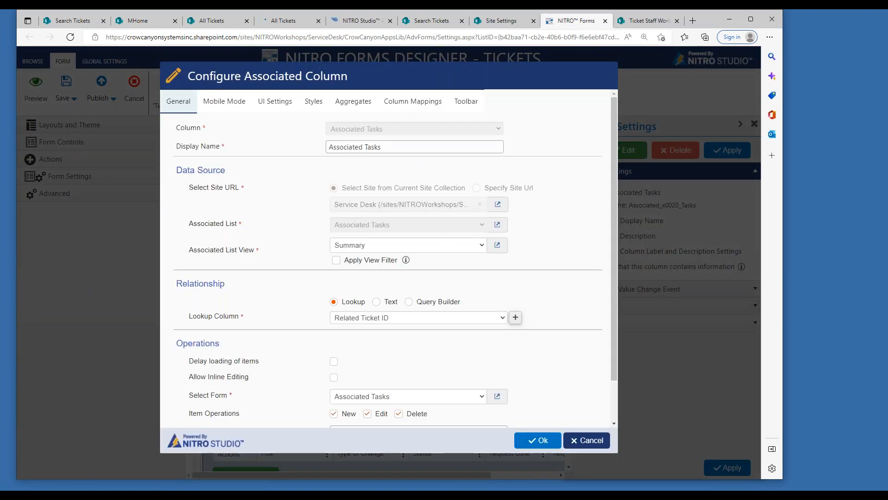
{"action": "left_click", "coordinate": [226, 102]}
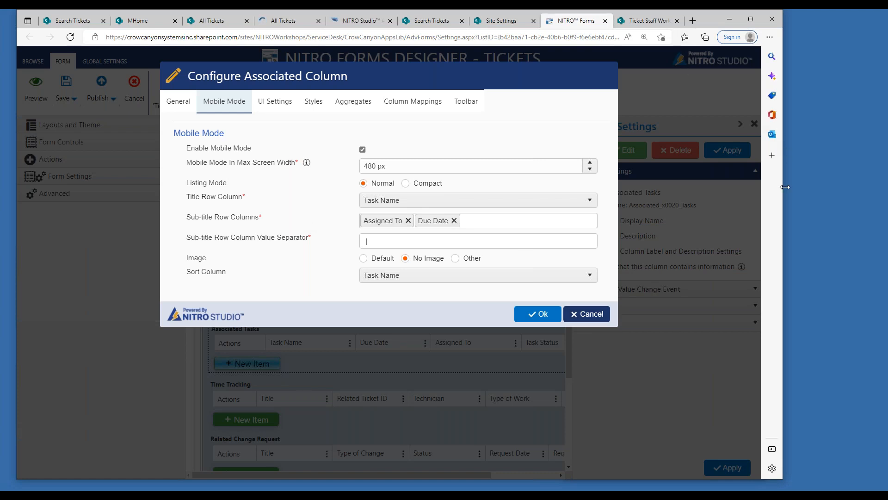
{"action": "left_click_drag", "start_coordinate": [786, 187], "coordinate": [567, 181]}
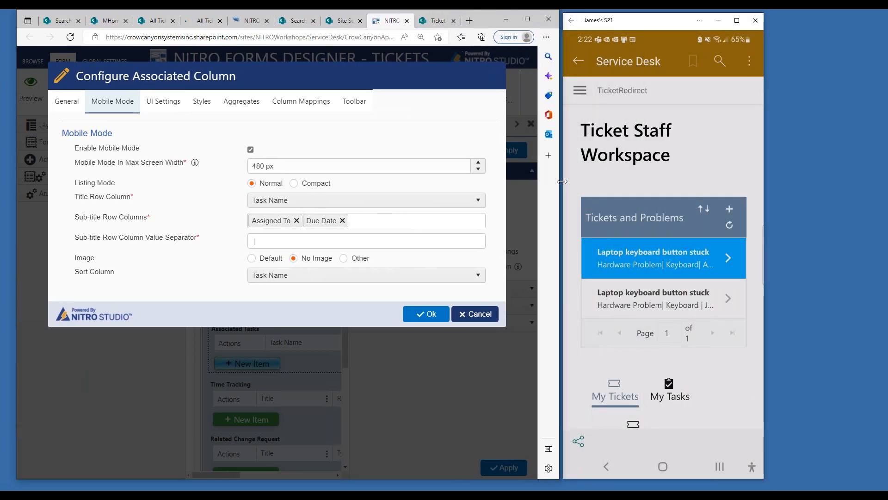